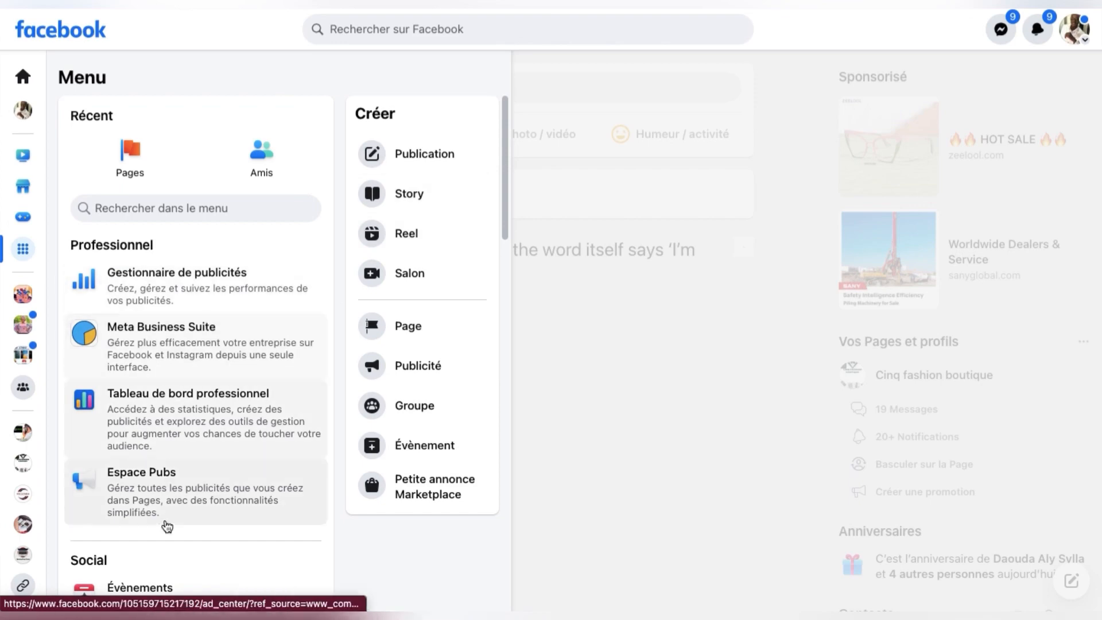
Step: Go to the Pages you manage and start creating a new Page
{"action": "left_click", "coordinate": [138, 166]}
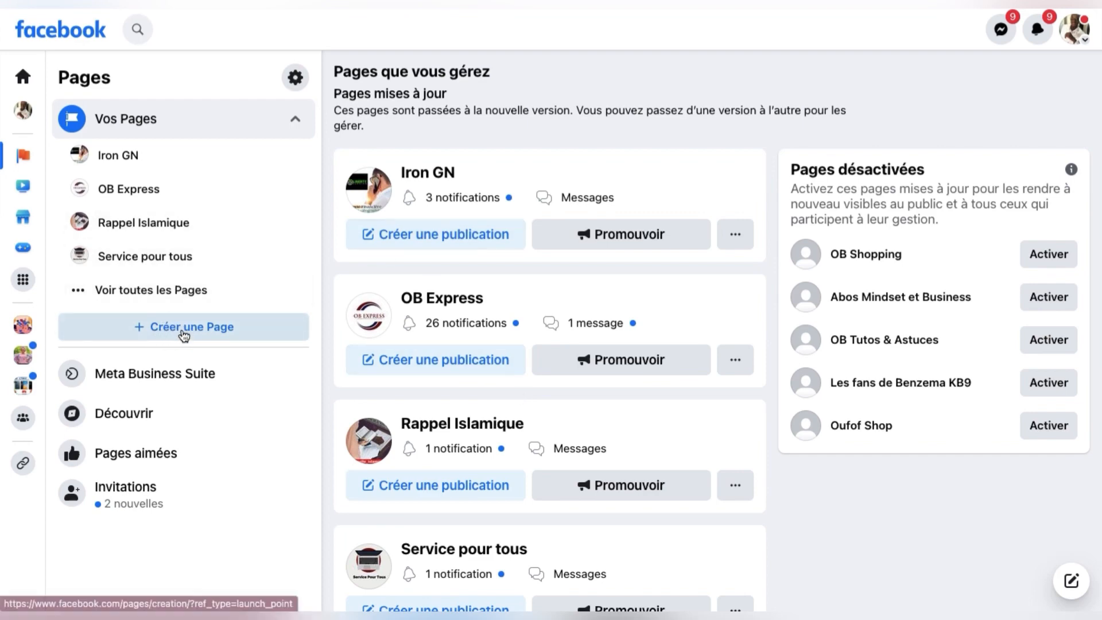
{"action": "left_click", "coordinate": [184, 333]}
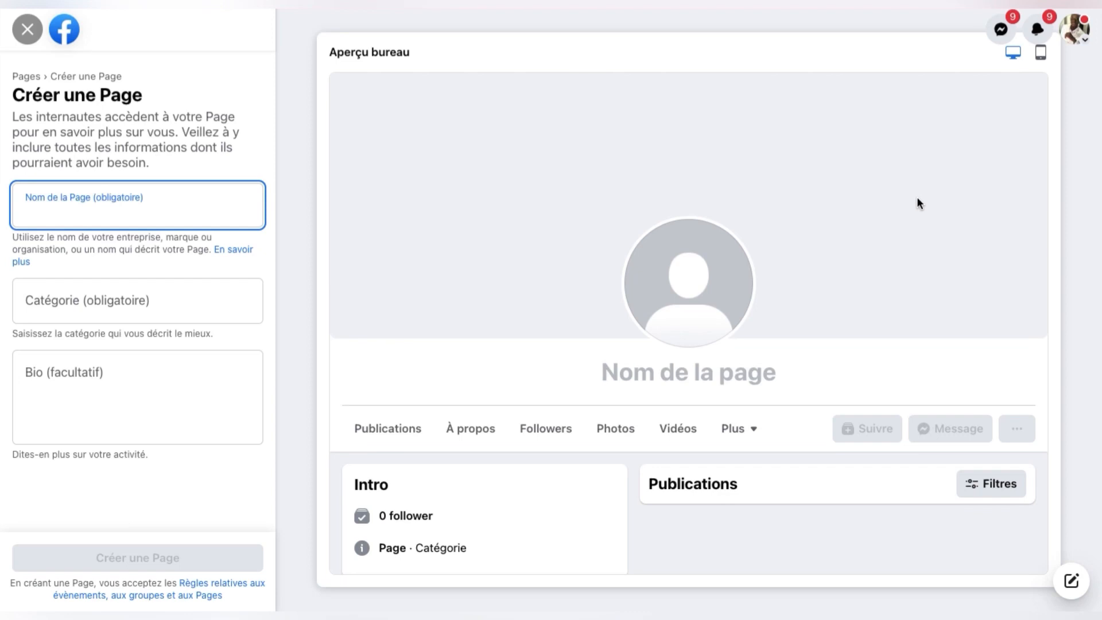
{"action": "left_click", "coordinate": [1039, 56]}
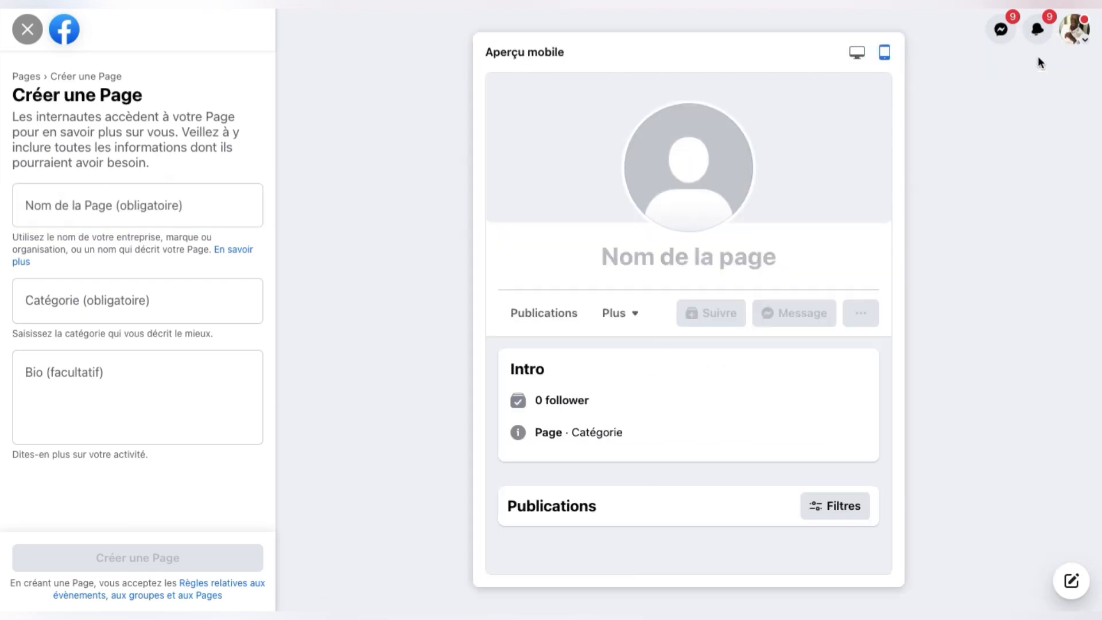
{"action": "left_click", "coordinate": [861, 55]}
{"action": "left_click", "coordinate": [98, 218]}
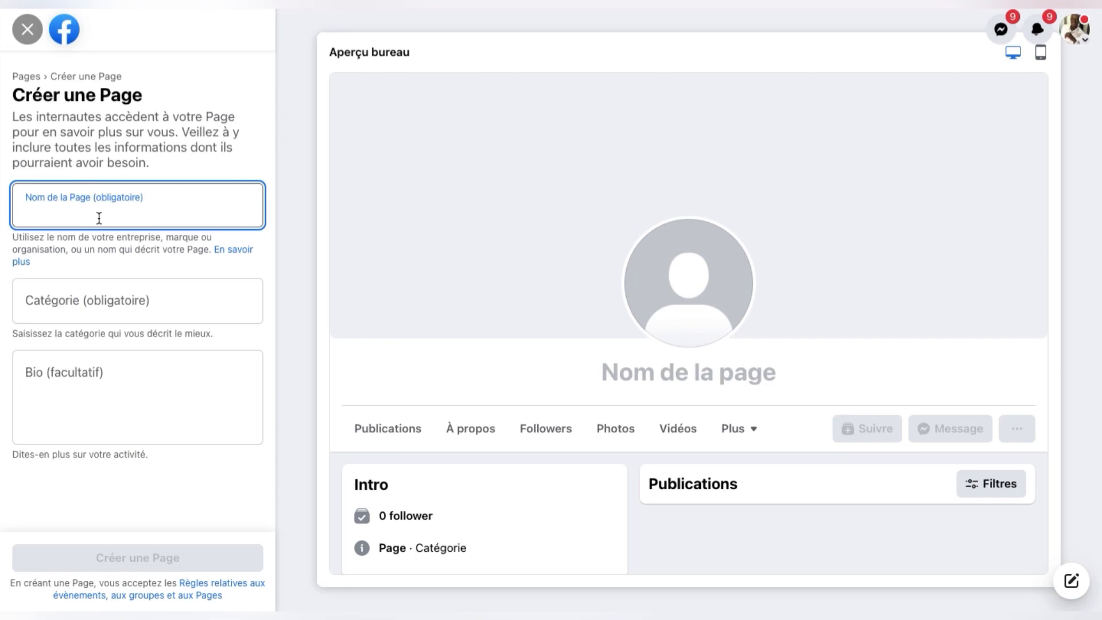
Step: Enter 'OB Shopping' as the new Page's name
{"action": "type", "text": "OB"}
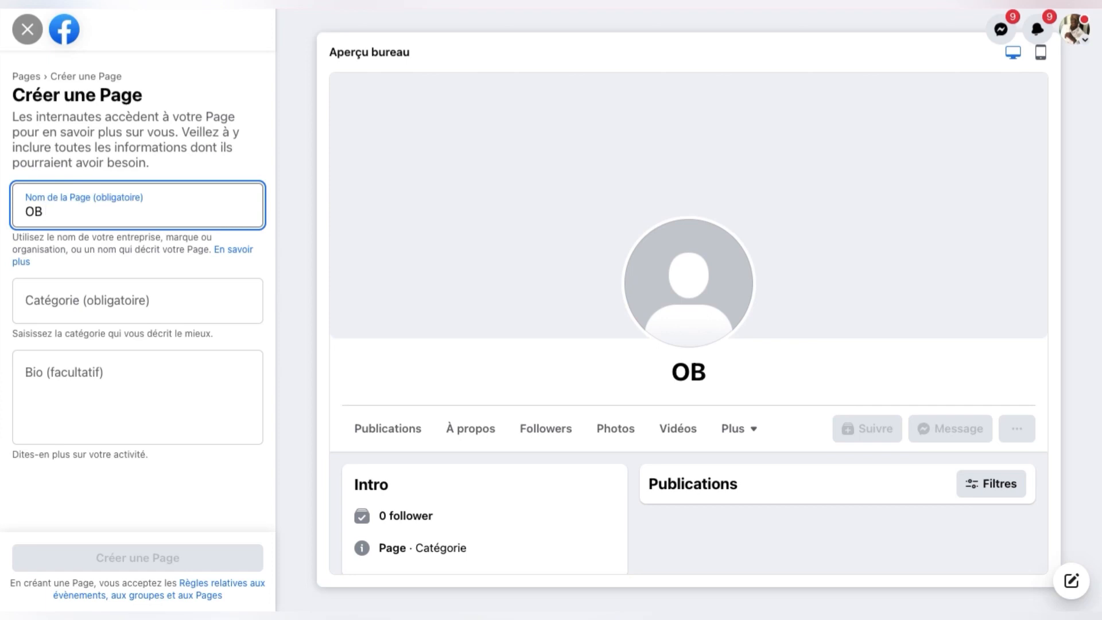
{"action": "type", "text": "Shopping"}
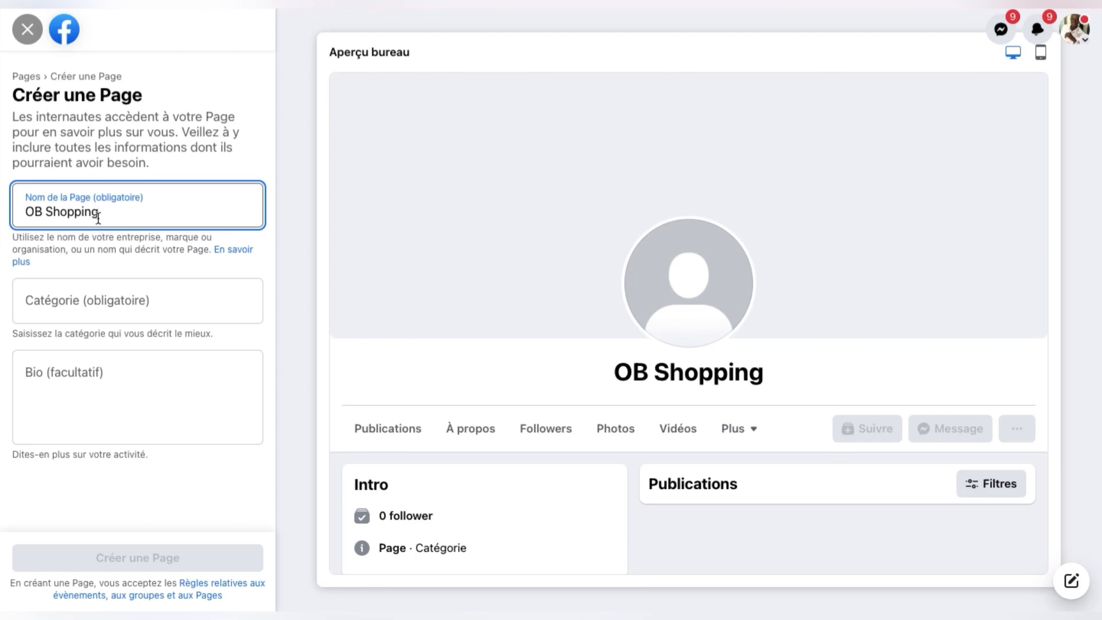
{"action": "left_click", "coordinate": [117, 305]}
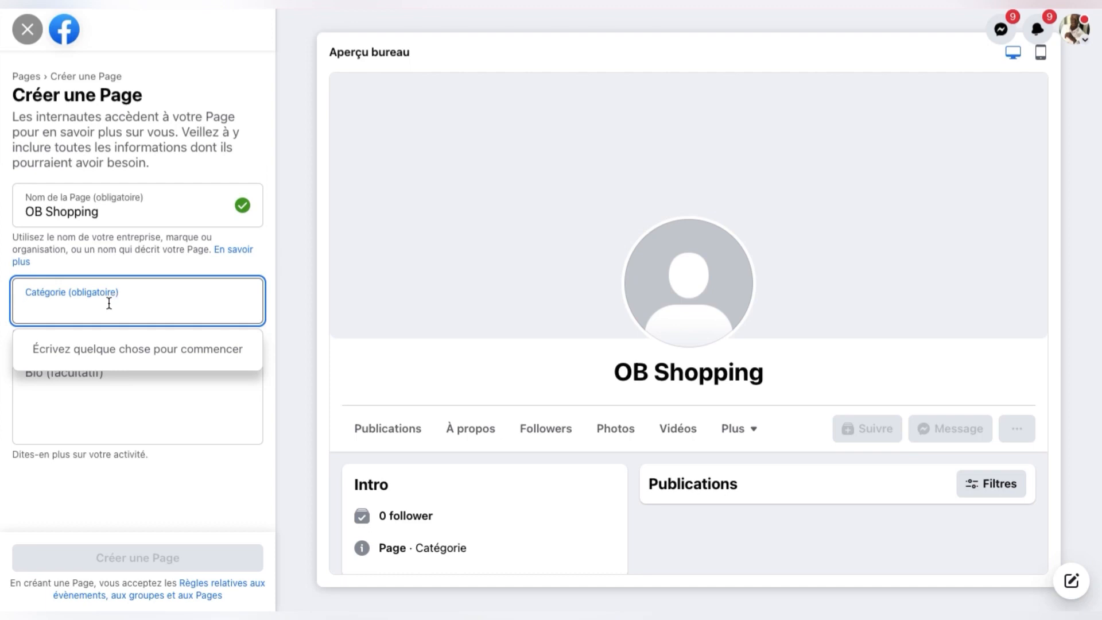
Step: Search 'vente' and choose Magasin de vente en gros as the Page category
{"action": "type", "text": "vente"}
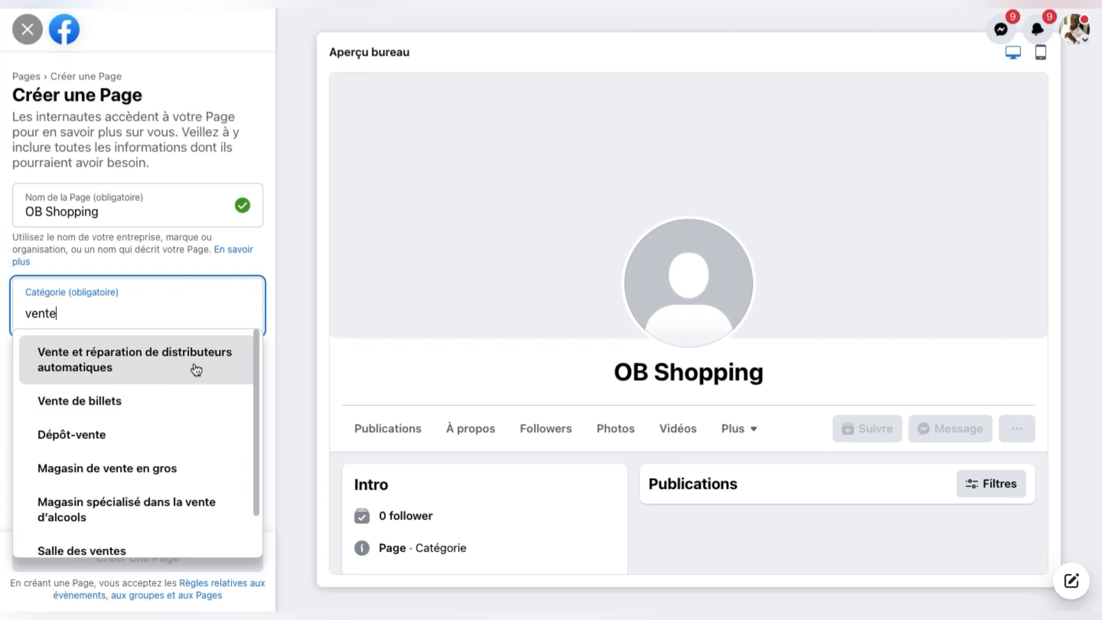
{"action": "scroll", "coordinate": [120, 426], "scroll_direction": "down", "scroll_amount": 1}
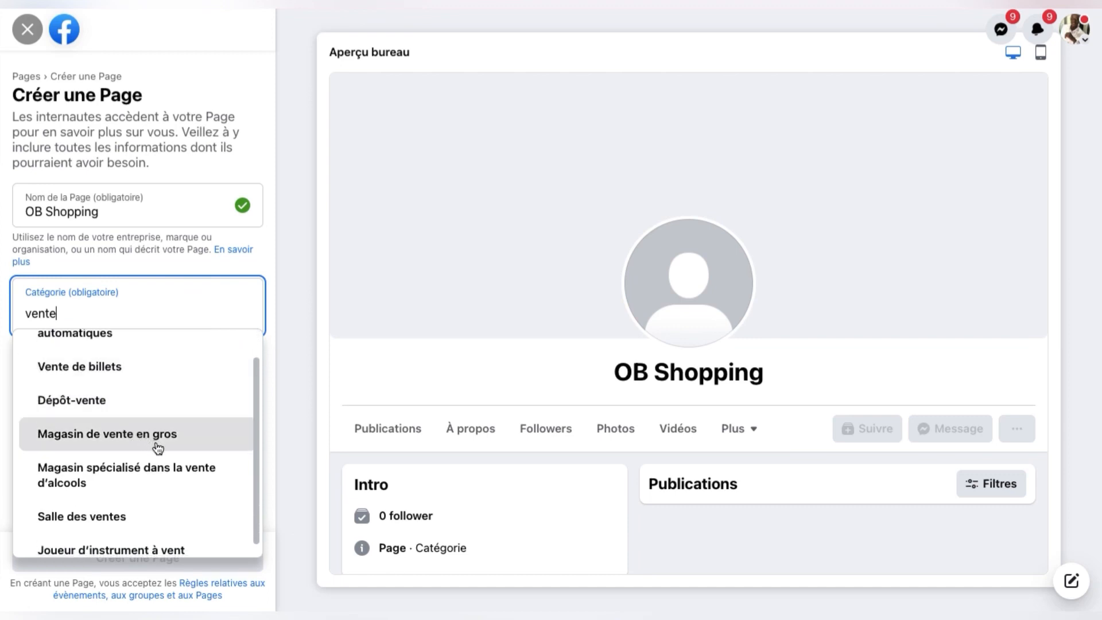
{"action": "scroll", "coordinate": [177, 495], "scroll_direction": "down", "scroll_amount": 1}
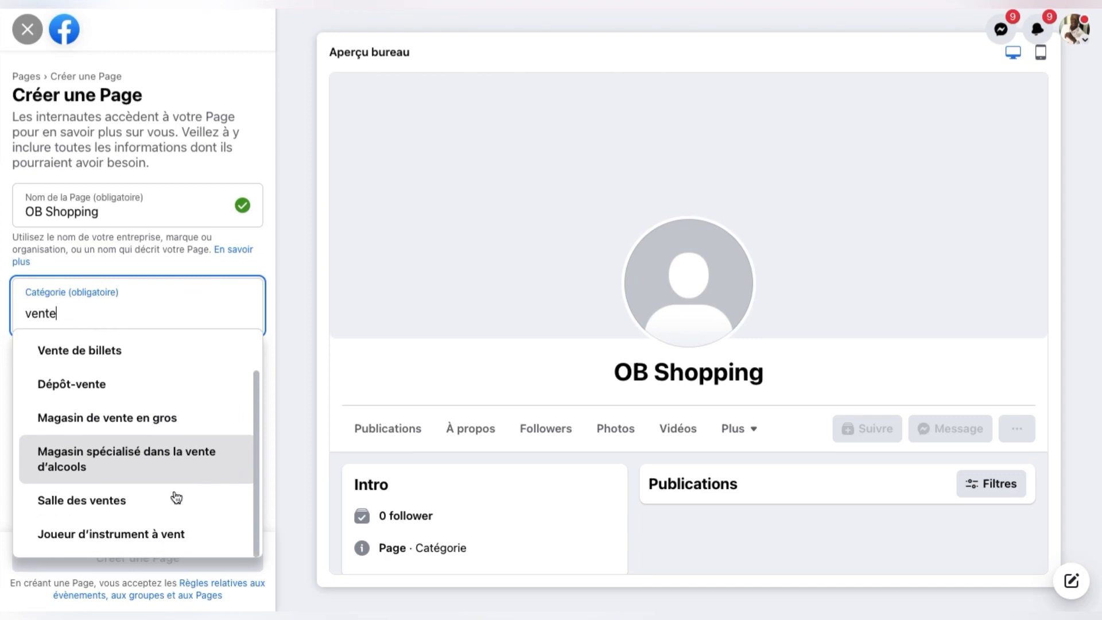
{"action": "left_click", "coordinate": [191, 425]}
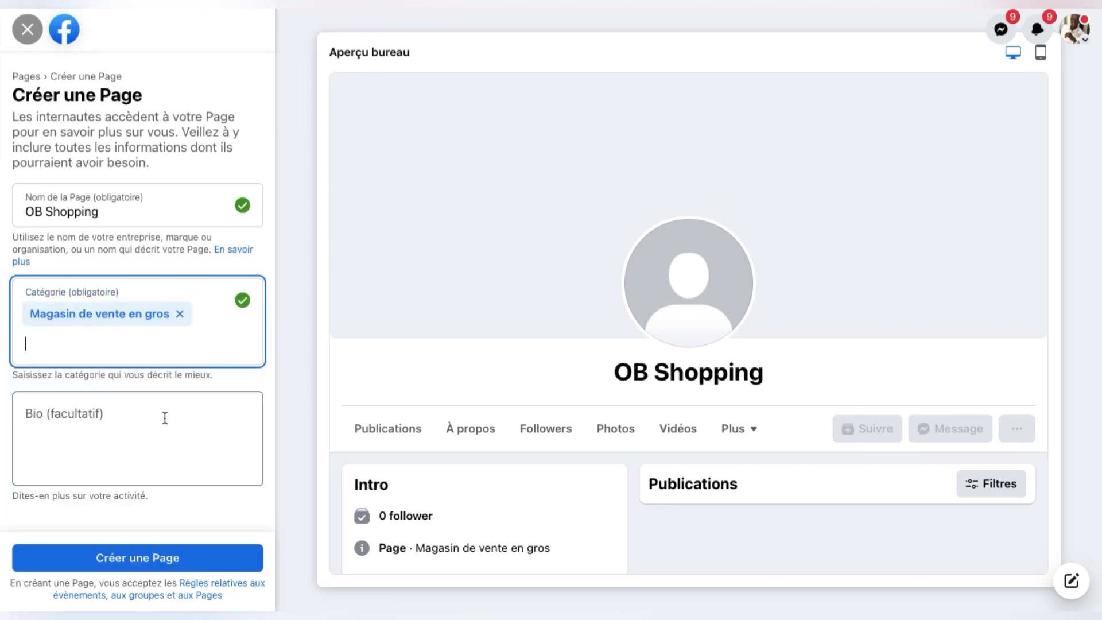
{"action": "left_click", "coordinate": [165, 418]}
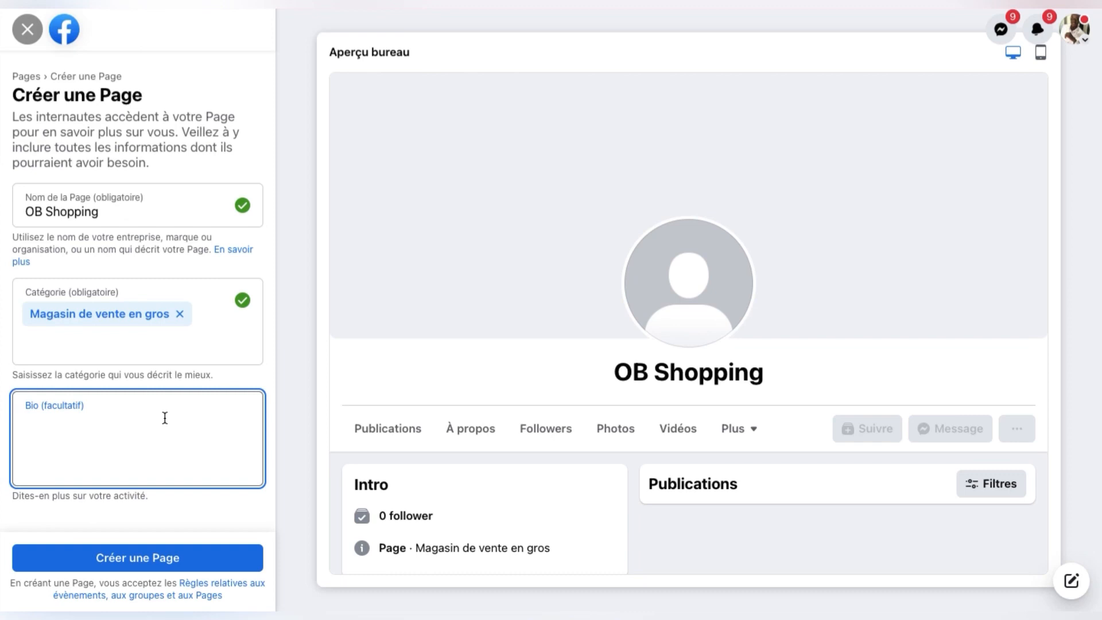
Step: Enter the bio 'Bienvenue chez OB Shopping une boutique en ligne' and create the Page
{"action": "type", "text": "Bie"}
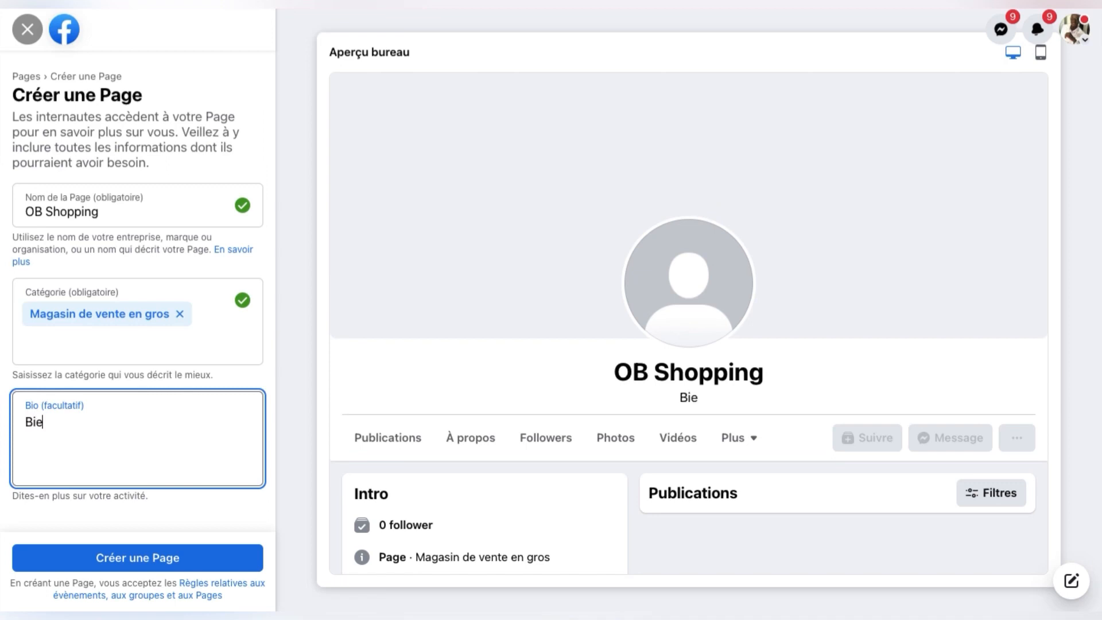
{"action": "type", "text": "nv"}
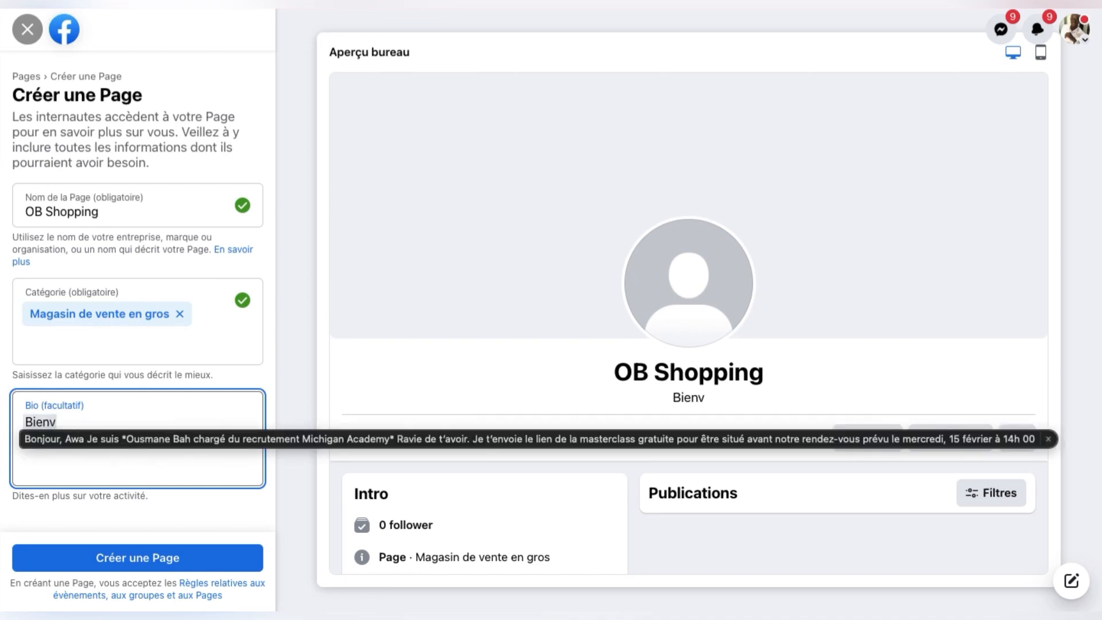
{"action": "type", "text": "en"}
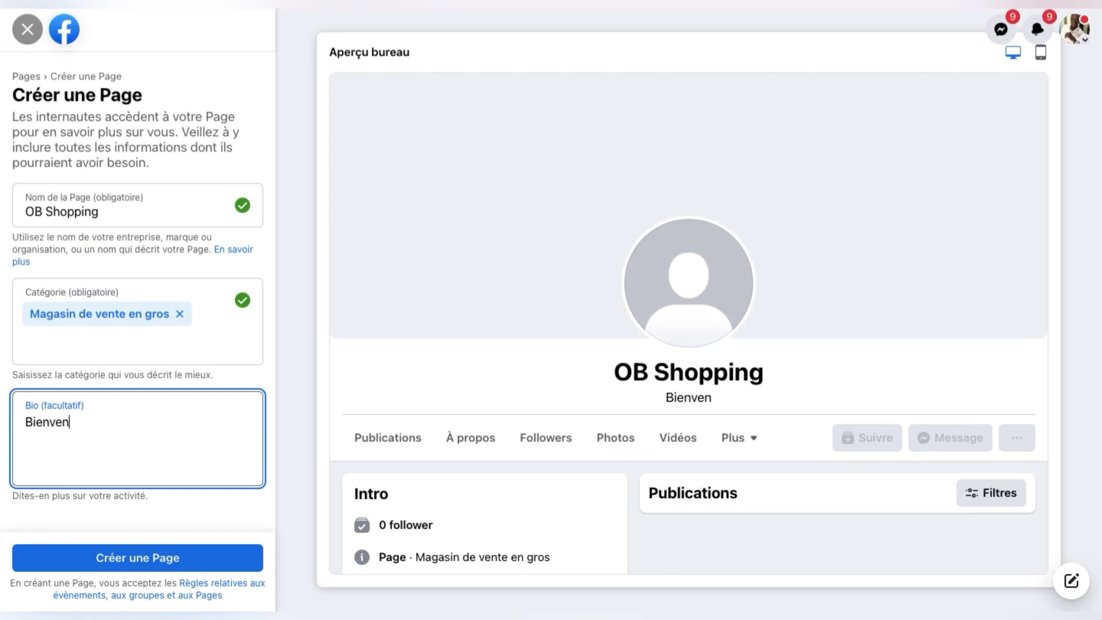
{"action": "type", "text": "ue chez O"}
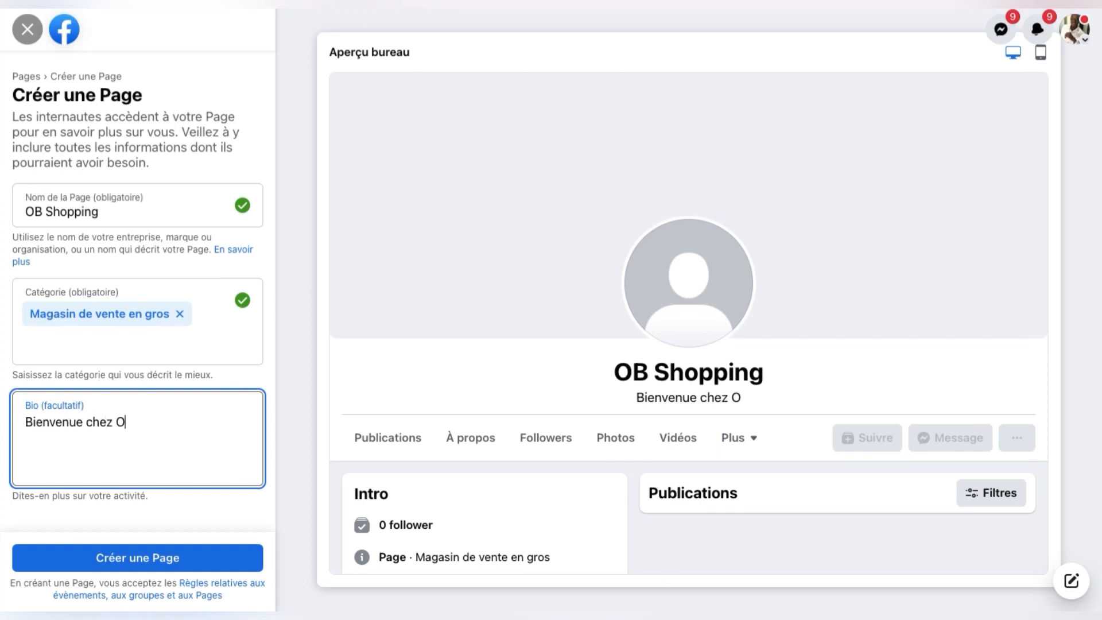
{"action": "type", "text": "B Sho"}
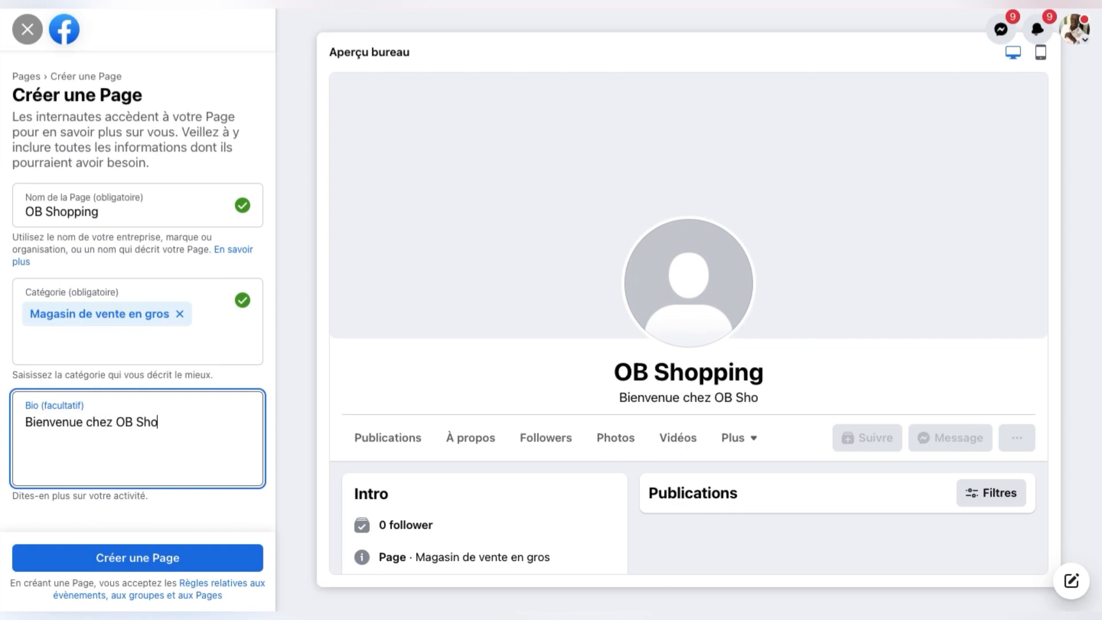
{"action": "type", "text": "pping "}
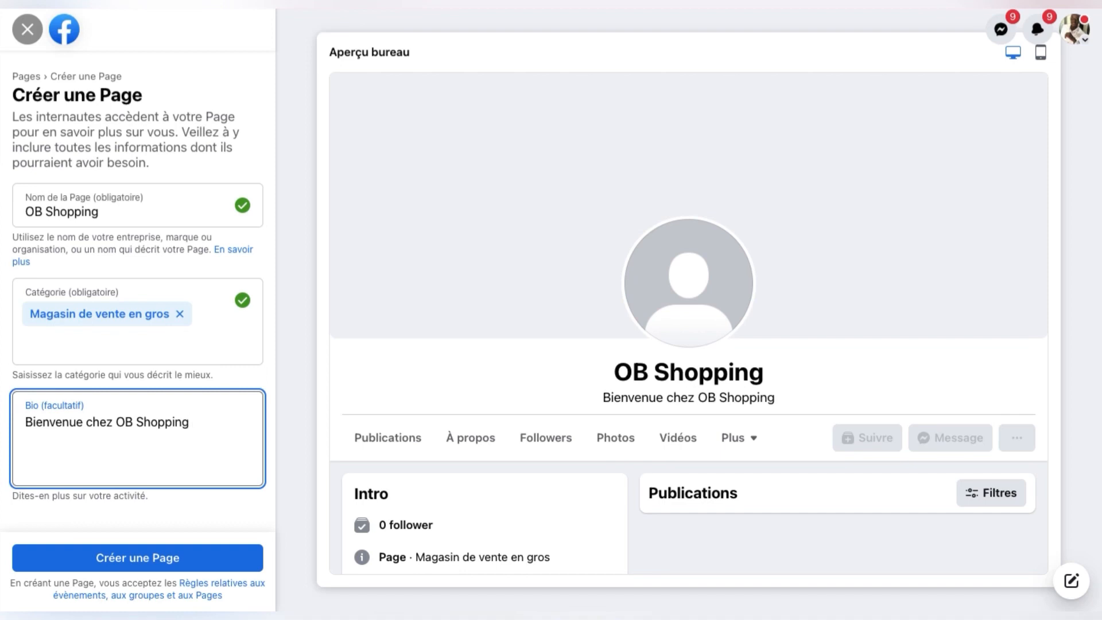
{"action": "type", "text": "une "}
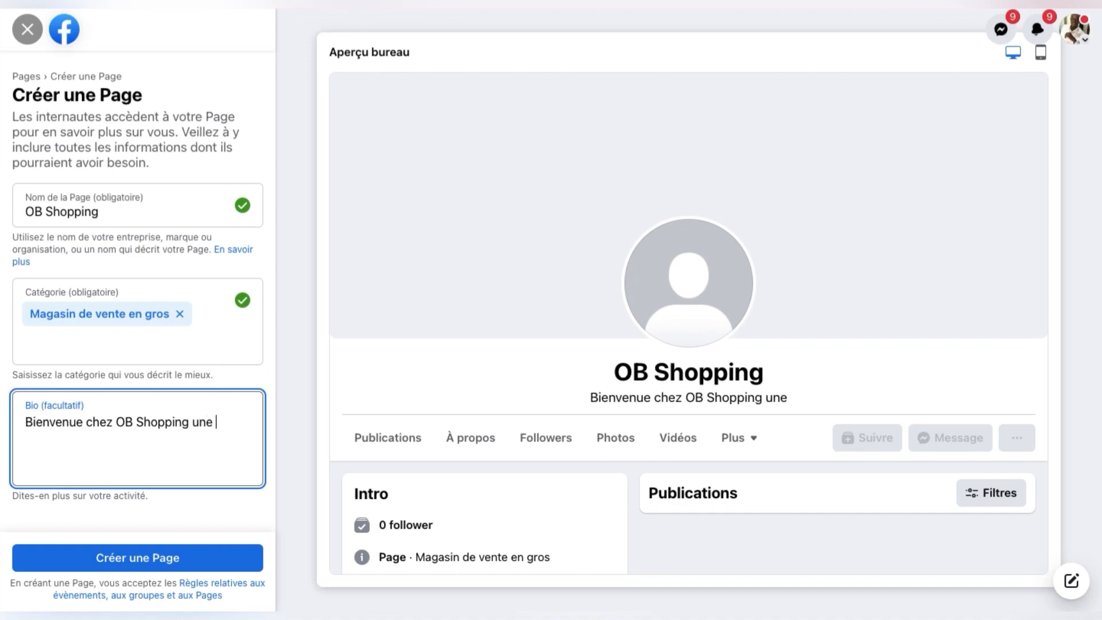
{"action": "type", "text": "bout"}
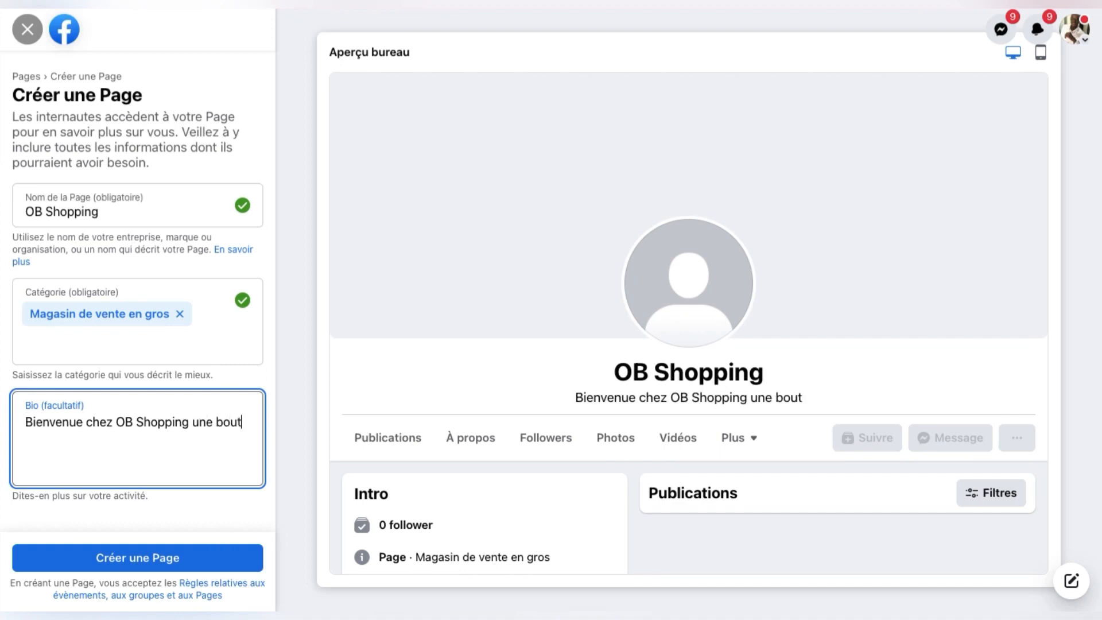
{"action": "type", "text": "ique en ligne"}
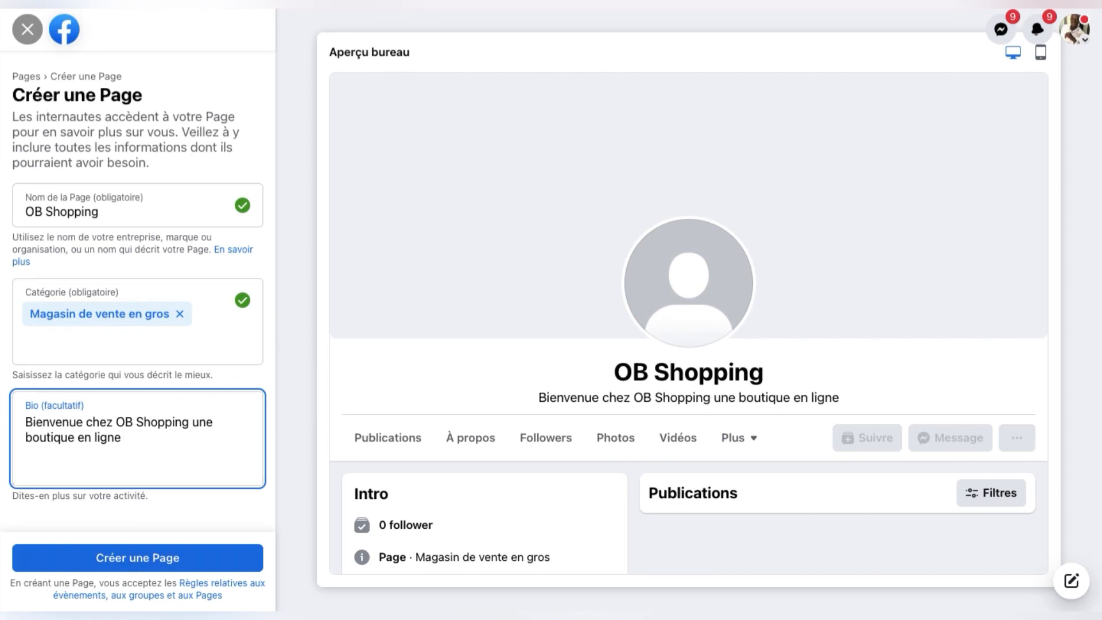
{"action": "left_click", "coordinate": [147, 566]}
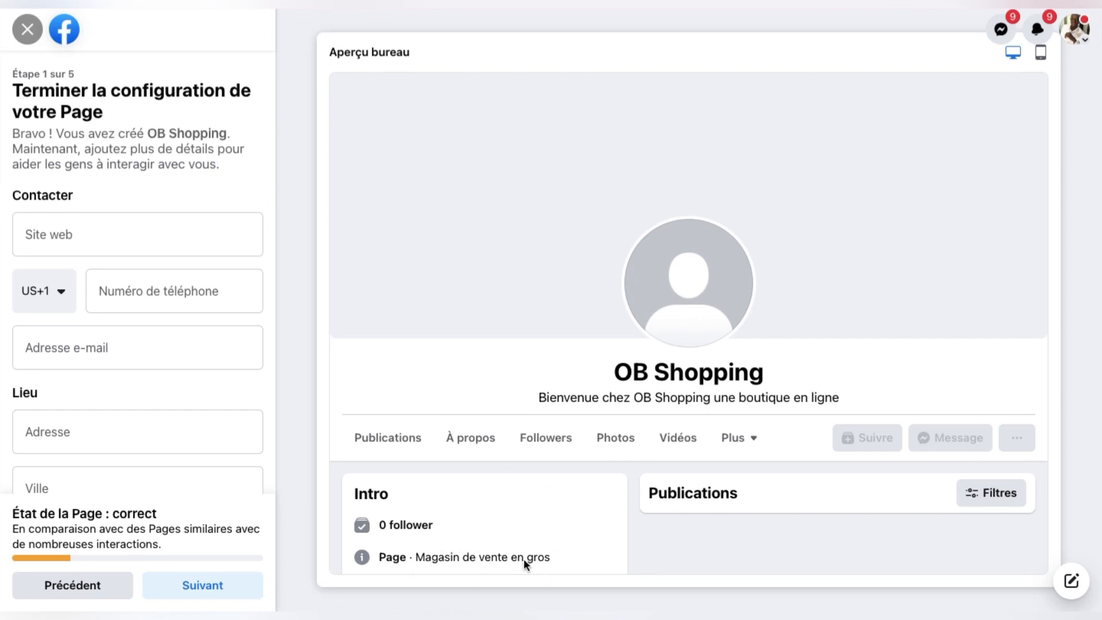
Step: Check the new Page preview in mobile and desktop layouts
{"action": "left_click", "coordinate": [1042, 53]}
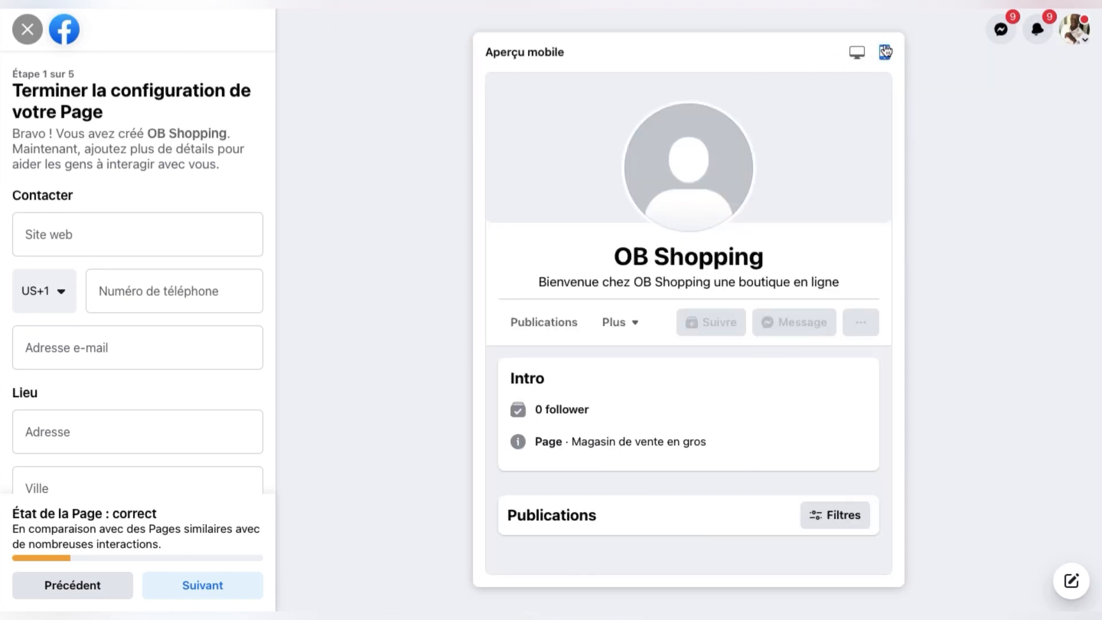
{"action": "left_click", "coordinate": [857, 52]}
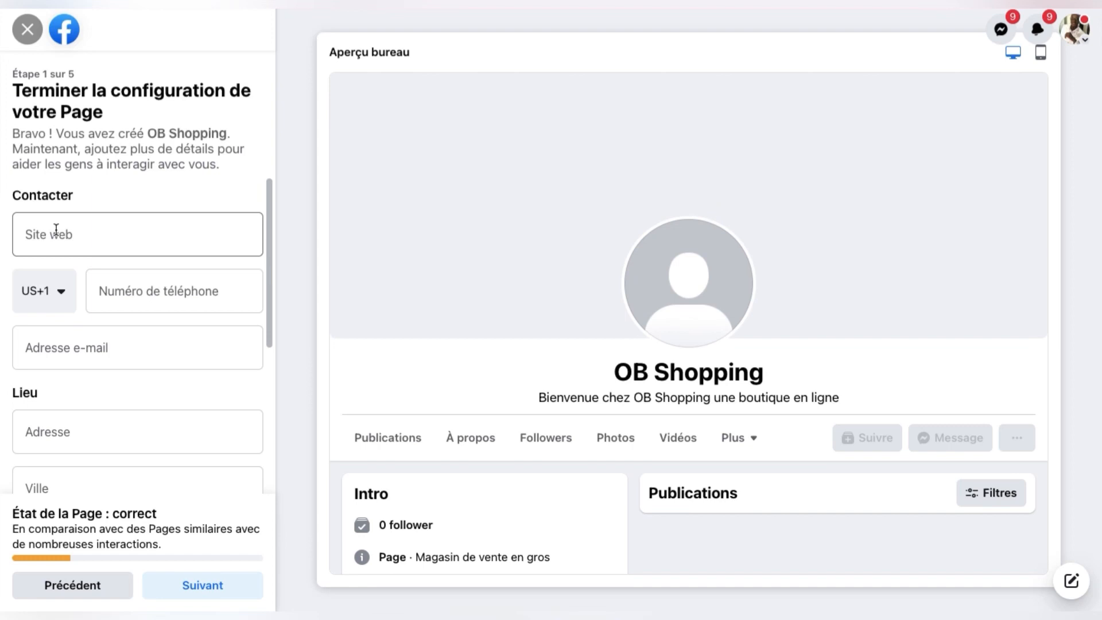
{"action": "left_click", "coordinate": [56, 229]}
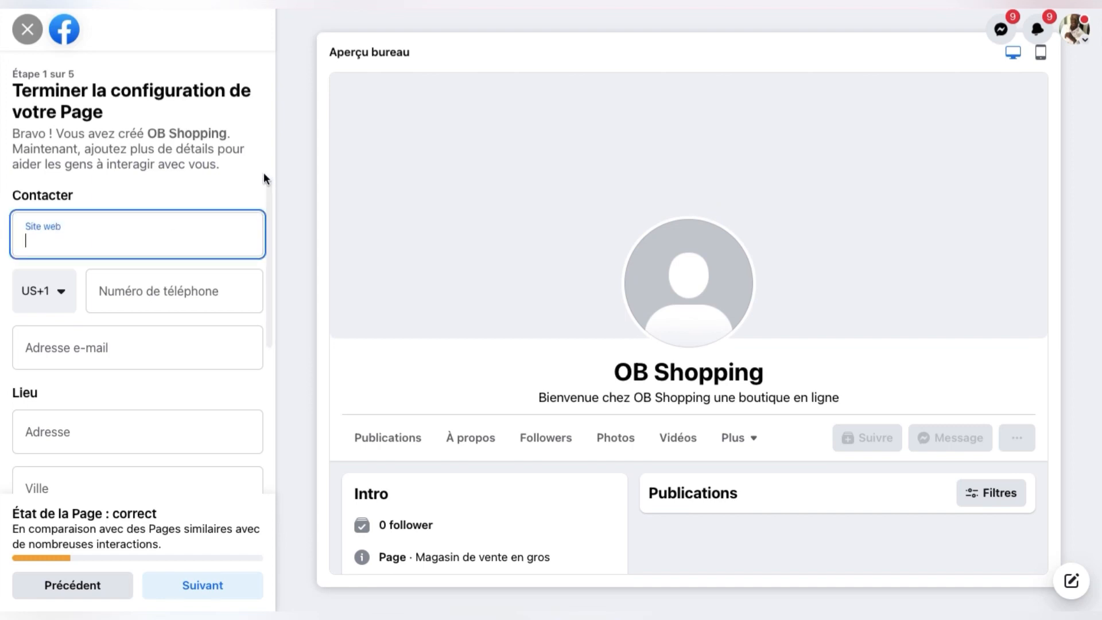
{"action": "left_click", "coordinate": [216, 181]}
{"action": "scroll", "coordinate": [216, 182], "scroll_direction": "down", "scroll_amount": 3}
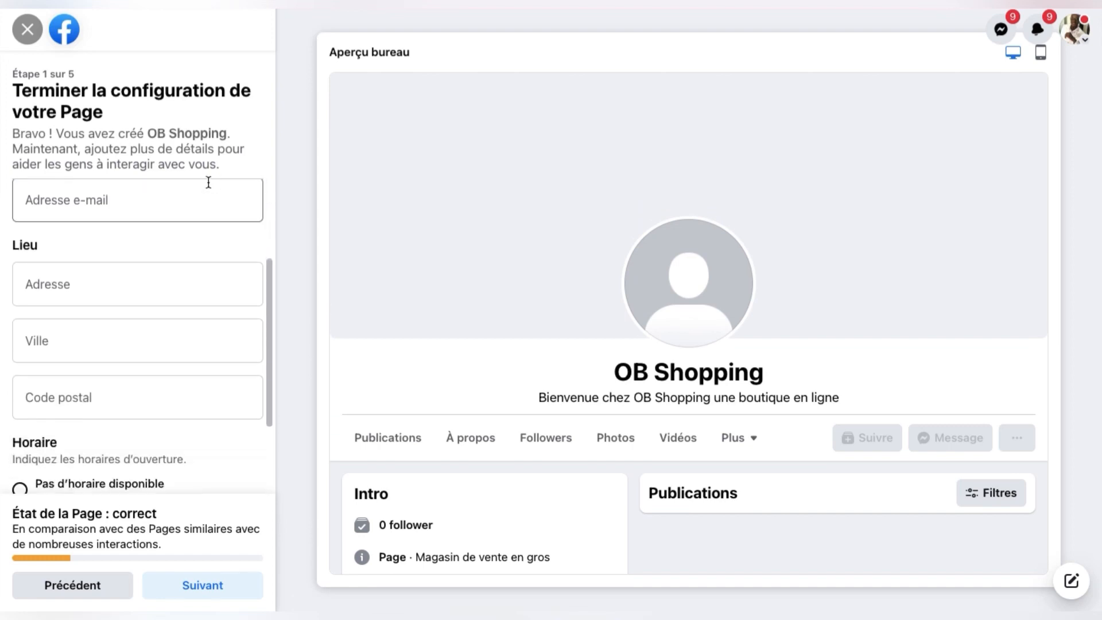
{"action": "scroll", "coordinate": [89, 307], "scroll_direction": "up", "scroll_amount": 2}
Step: Set the phone country code to Guinée (GN+224) and enter the business phone number
{"action": "left_click", "coordinate": [35, 264]}
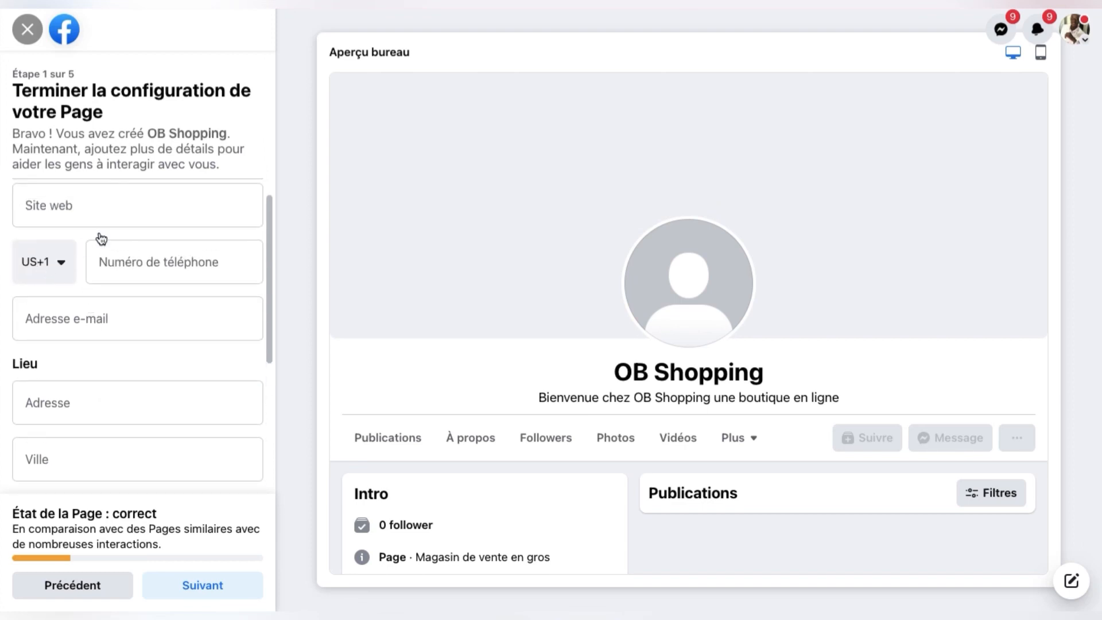
{"action": "type", "text": "gui"}
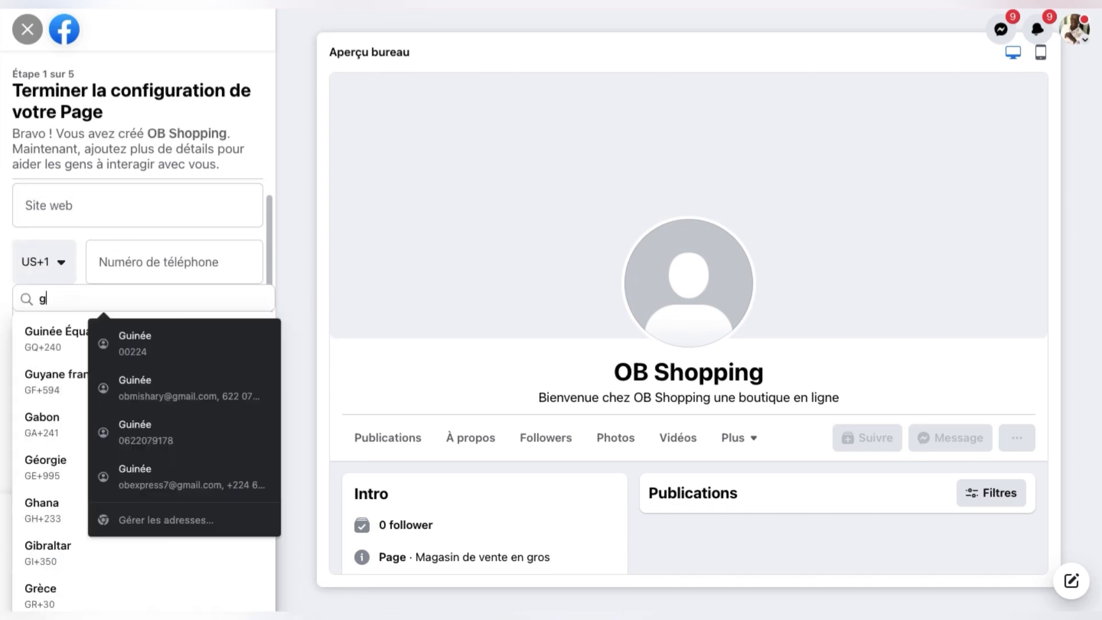
{"action": "left_click", "coordinate": [43, 377]}
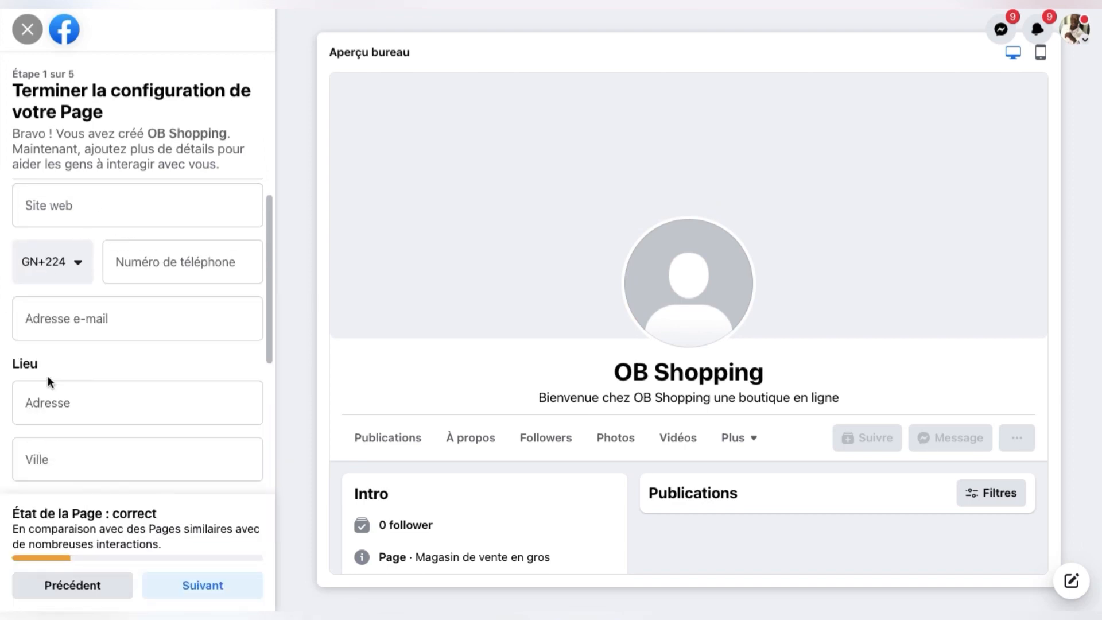
{"action": "left_click", "coordinate": [167, 269]}
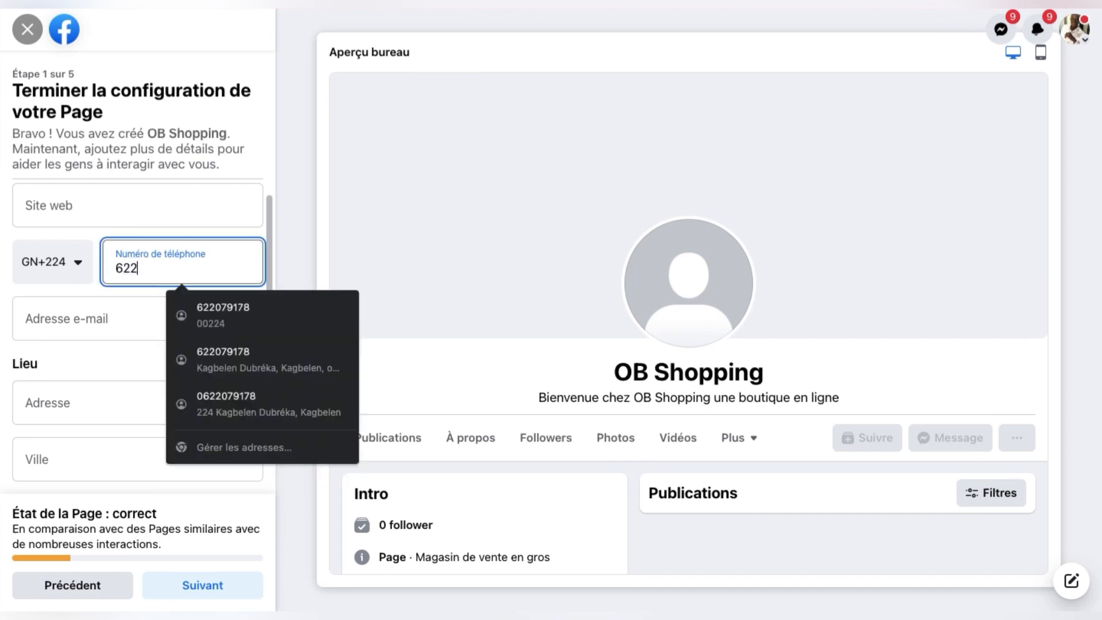
{"action": "left_click", "coordinate": [302, 215]}
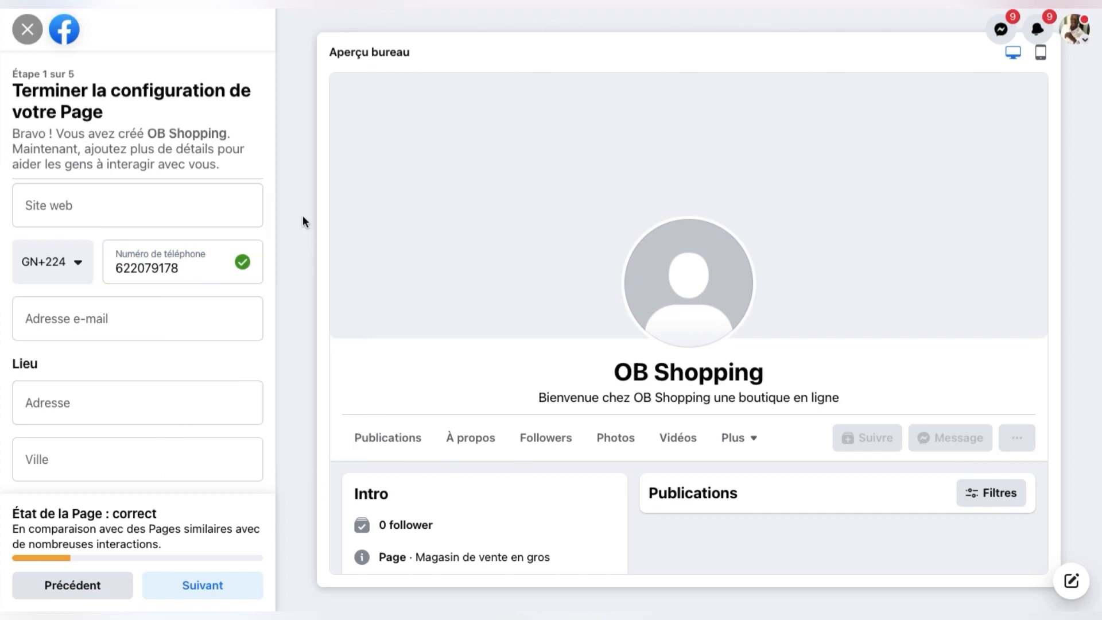
{"action": "scroll", "coordinate": [210, 315], "scroll_direction": "down", "scroll_amount": 2}
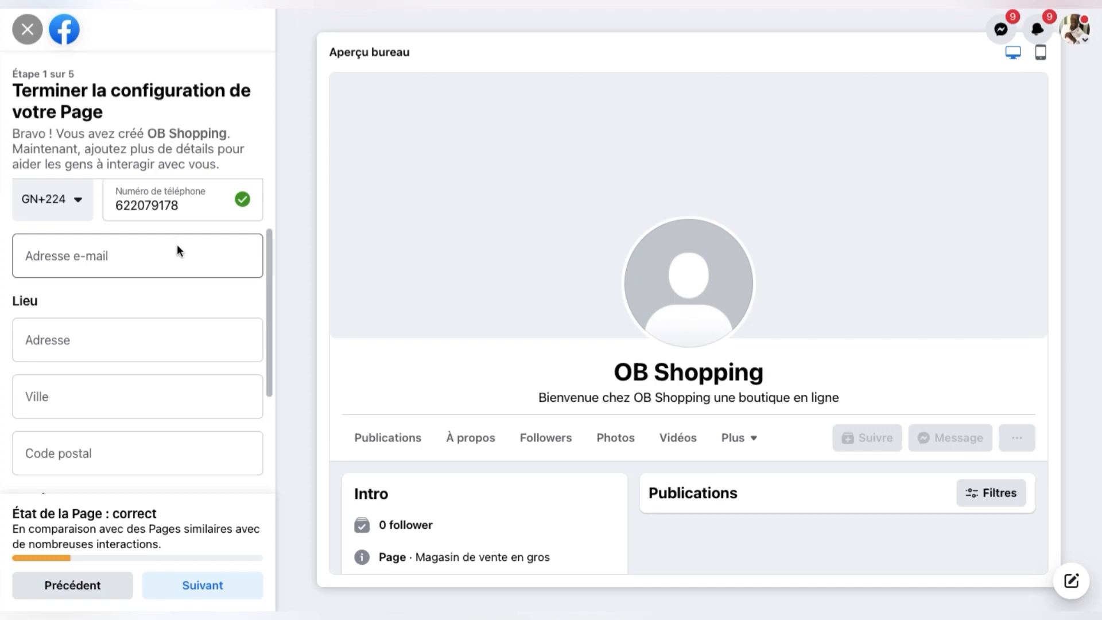
Step: Enter Conakry as the Page's address
{"action": "scroll", "coordinate": [168, 418], "scroll_direction": "down", "scroll_amount": 2}
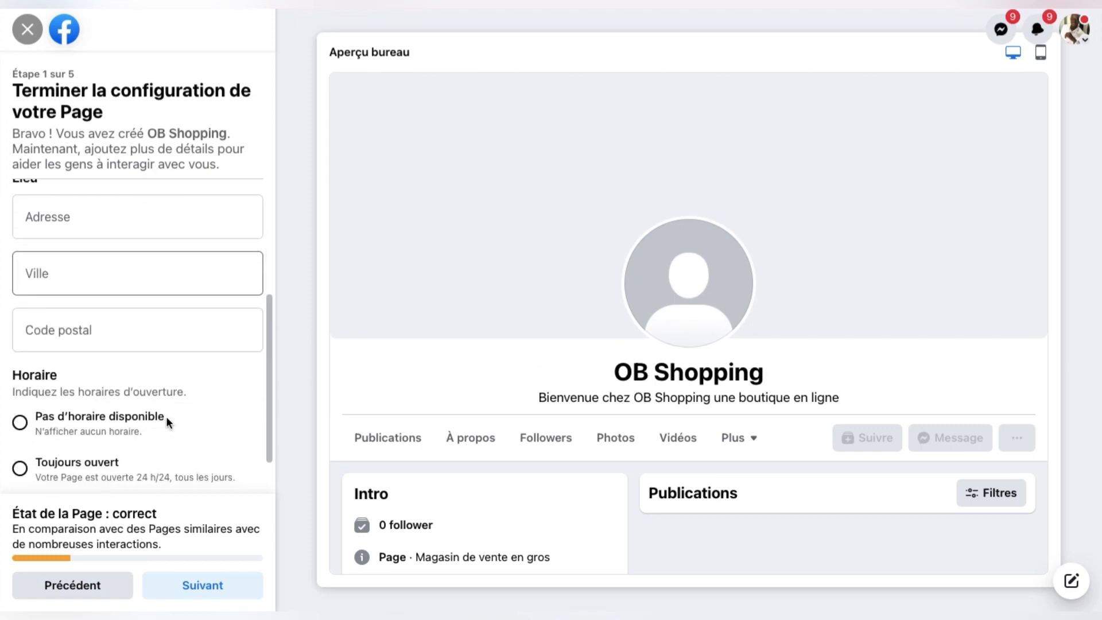
{"action": "scroll", "coordinate": [153, 221], "scroll_direction": "up", "scroll_amount": 1}
{"action": "left_click", "coordinate": [114, 266]}
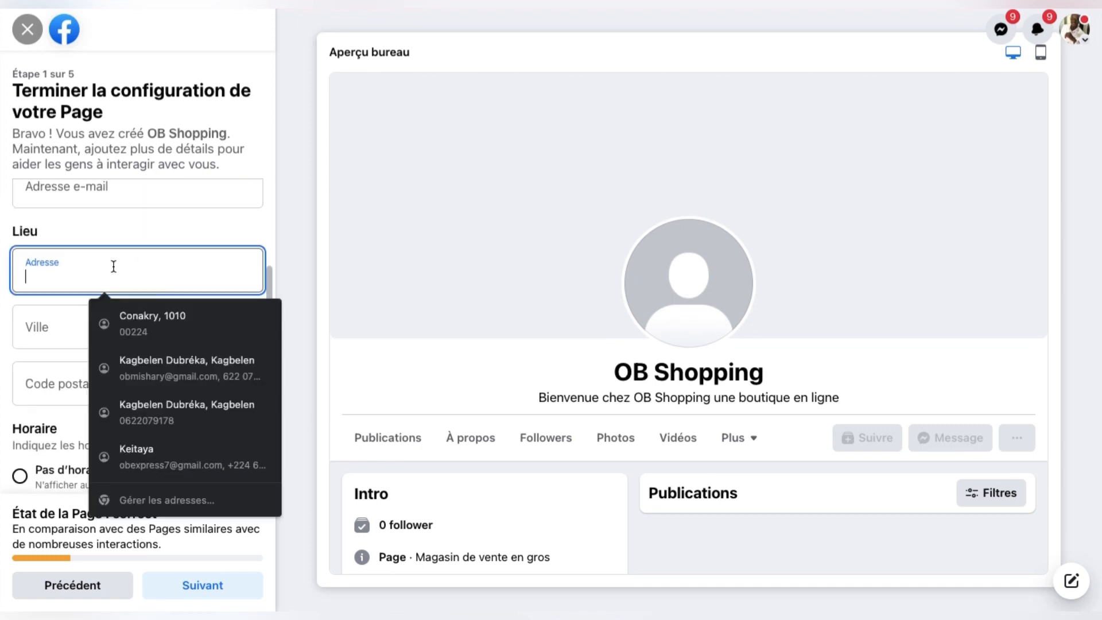
{"action": "type", "text": "Conakry"}
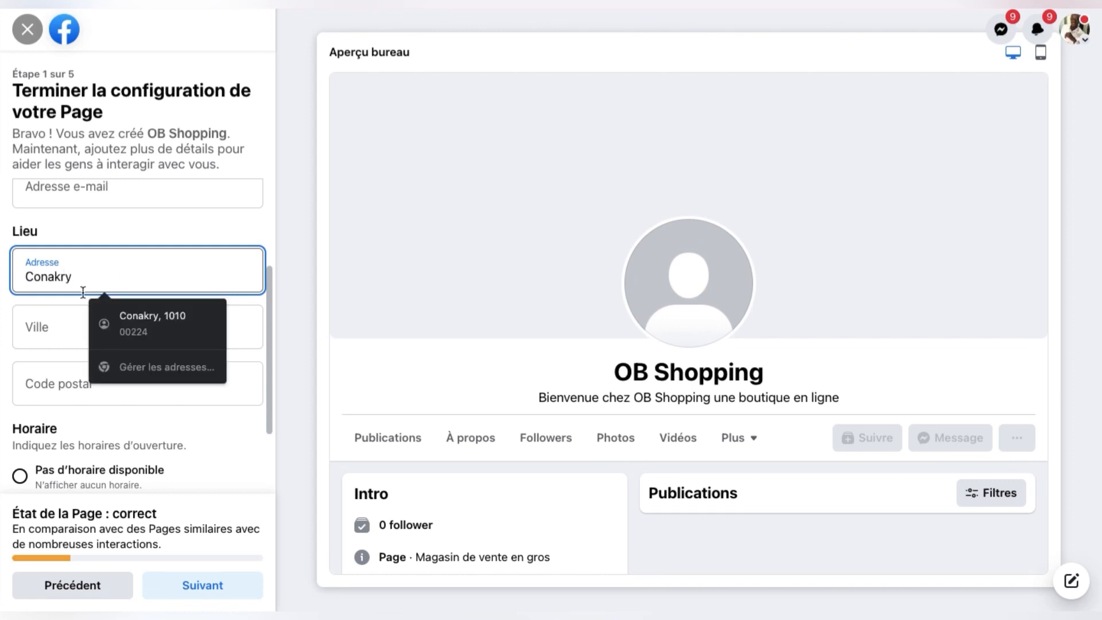
Step: Set the city to Conakry and the postal code to 224
{"action": "left_click", "coordinate": [57, 322]}
{"action": "type", "text": "C"}
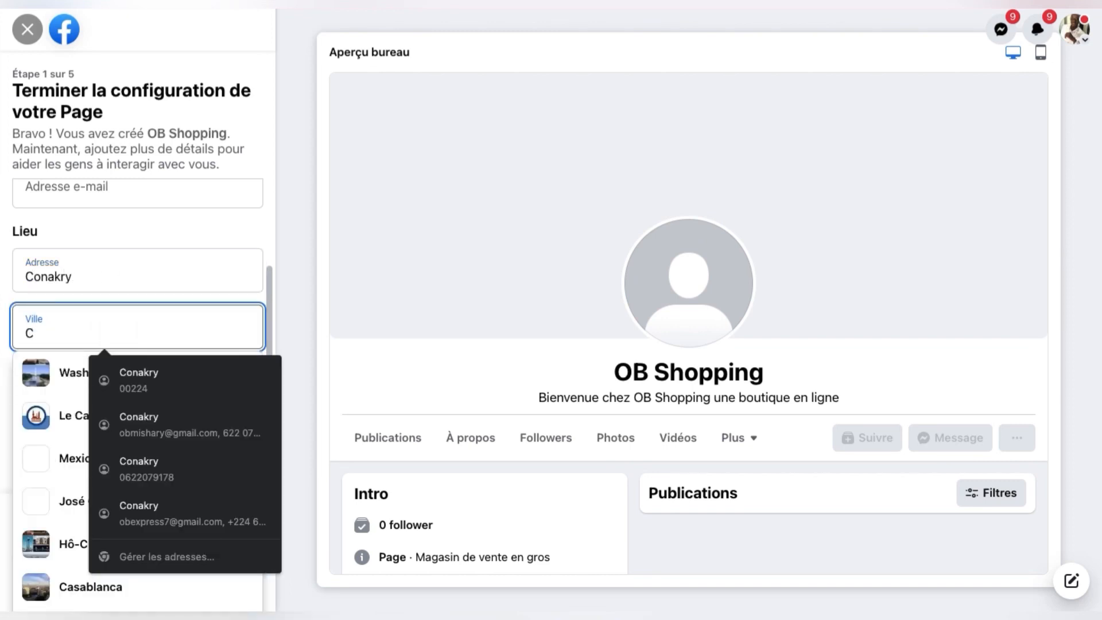
{"action": "type", "text": "onak"}
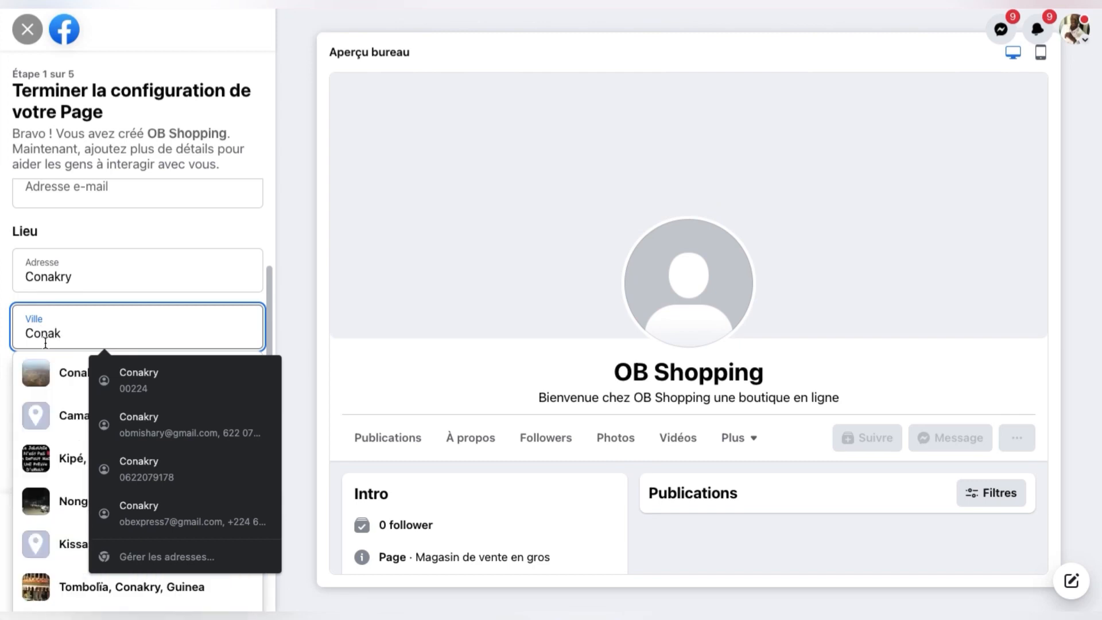
{"action": "left_click", "coordinate": [57, 375]}
{"action": "scroll", "coordinate": [216, 374], "scroll_direction": "down", "scroll_amount": 1}
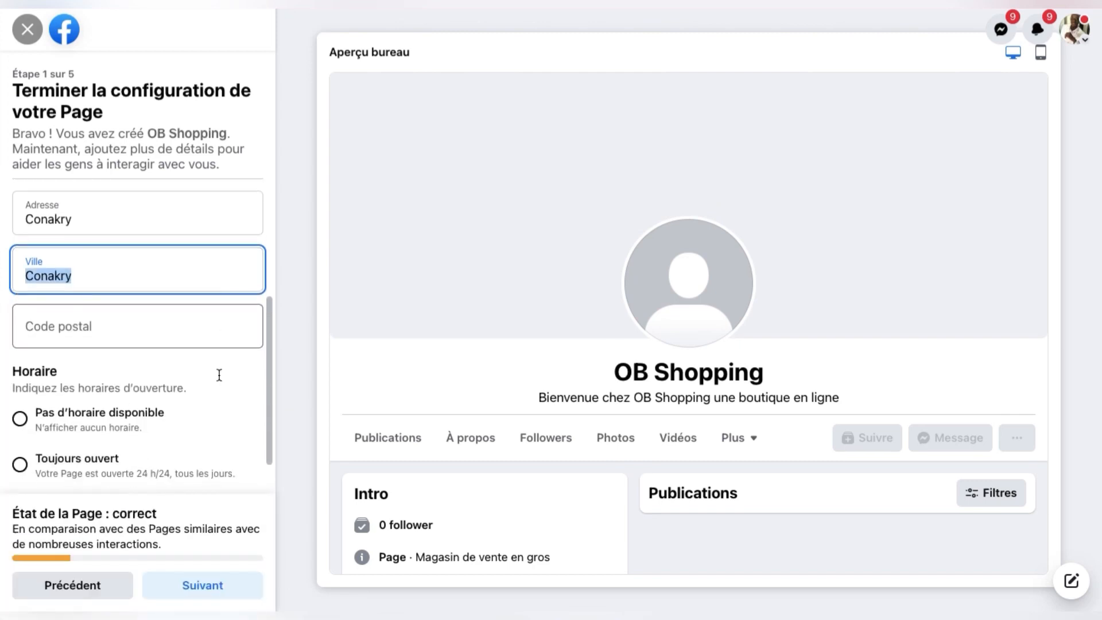
{"action": "left_click", "coordinate": [131, 318]}
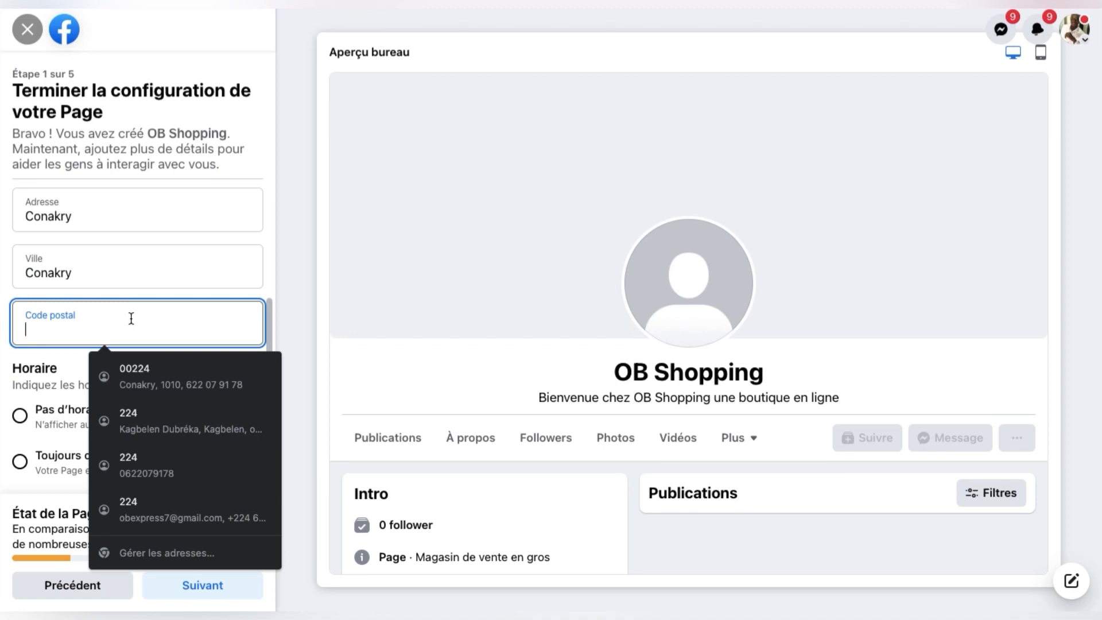
{"action": "type", "text": "224"}
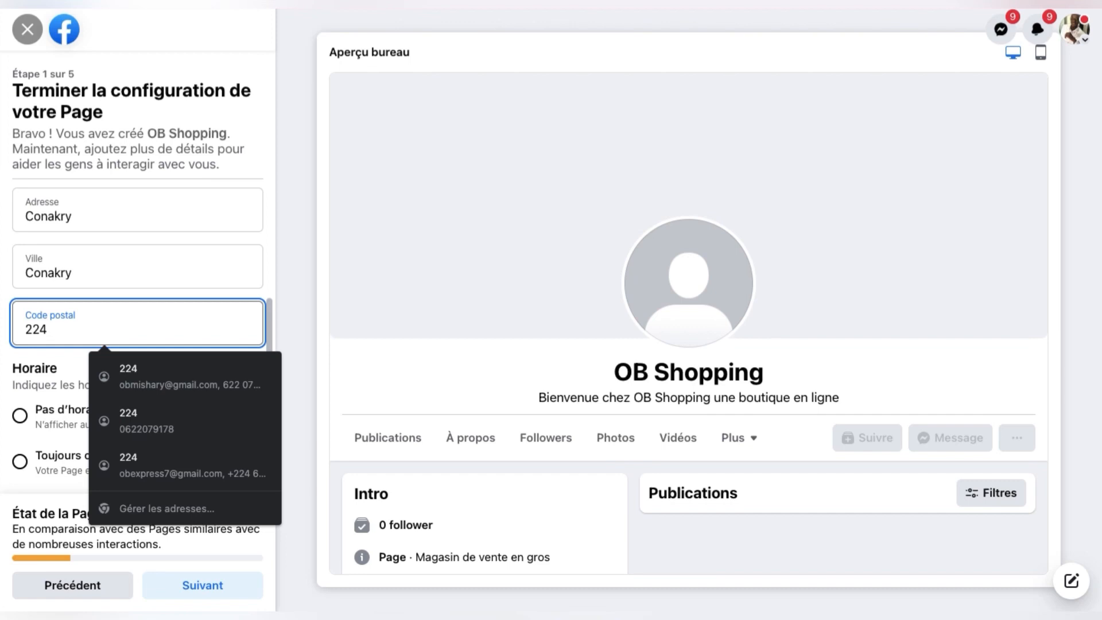
{"action": "scroll", "coordinate": [182, 264], "scroll_direction": "down", "scroll_amount": 1}
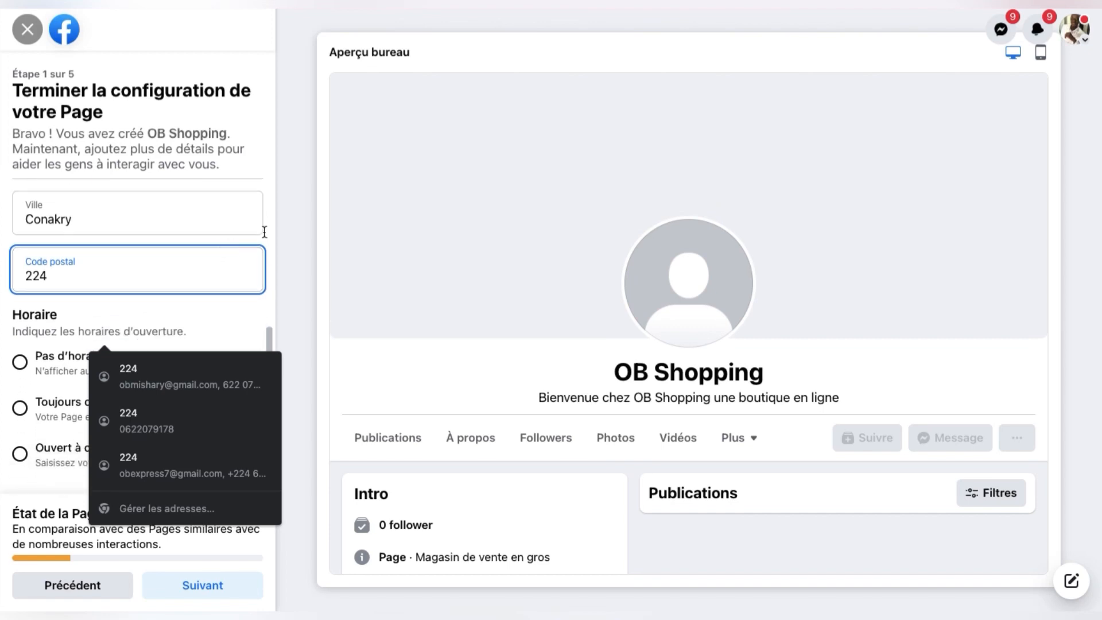
Step: Set the opening hours to Toujours ouvert and continue to setup step 2
{"action": "left_click", "coordinate": [298, 267]}
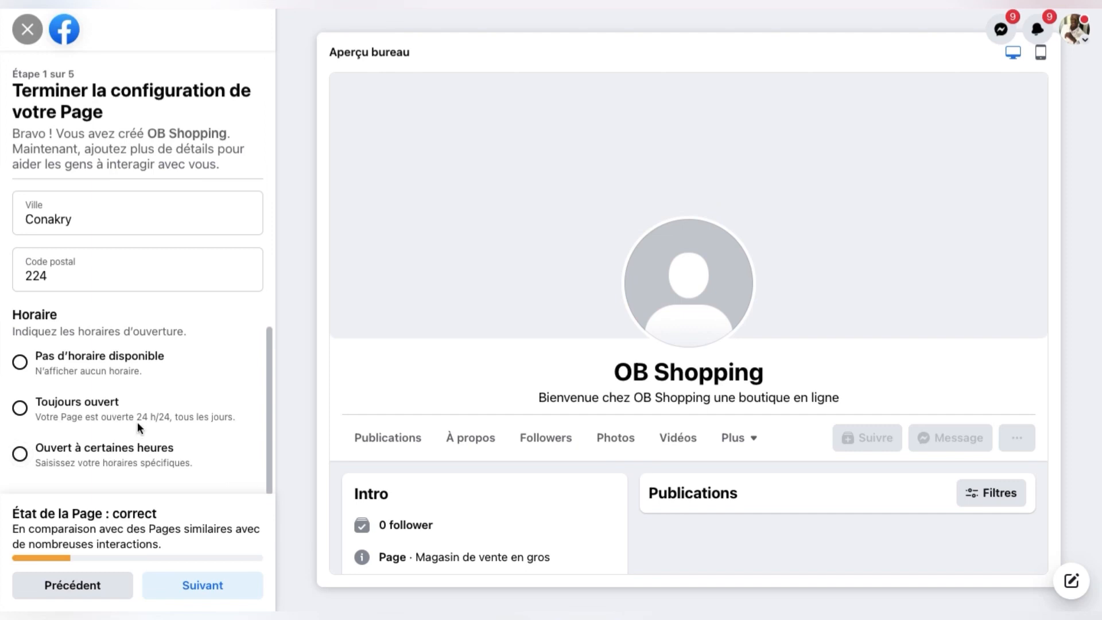
{"action": "left_click", "coordinate": [44, 408]}
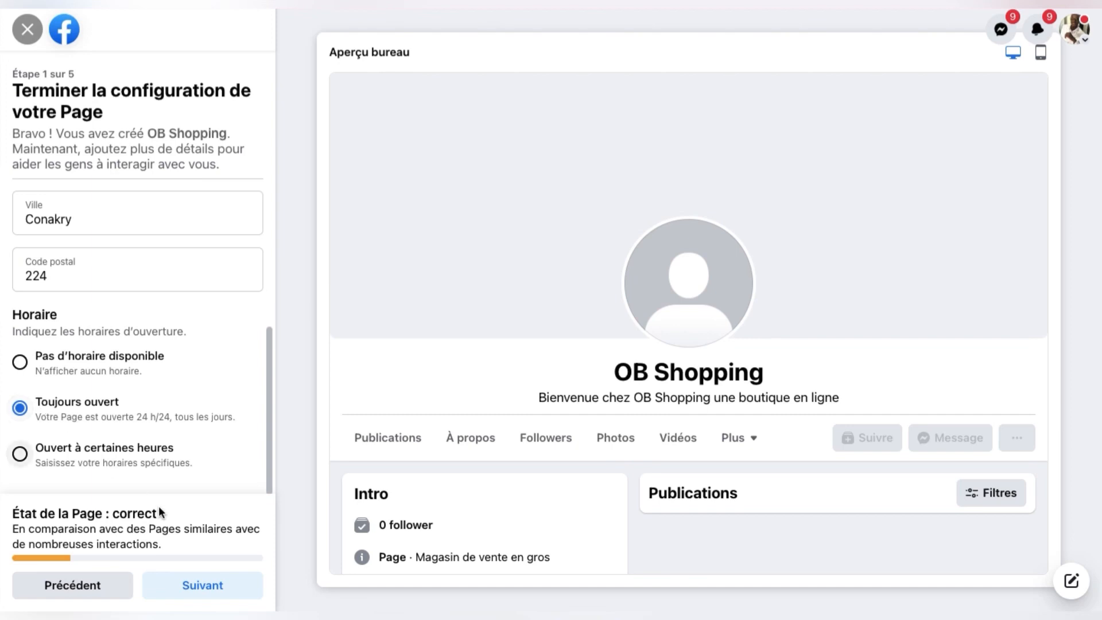
{"action": "left_click", "coordinate": [215, 586]}
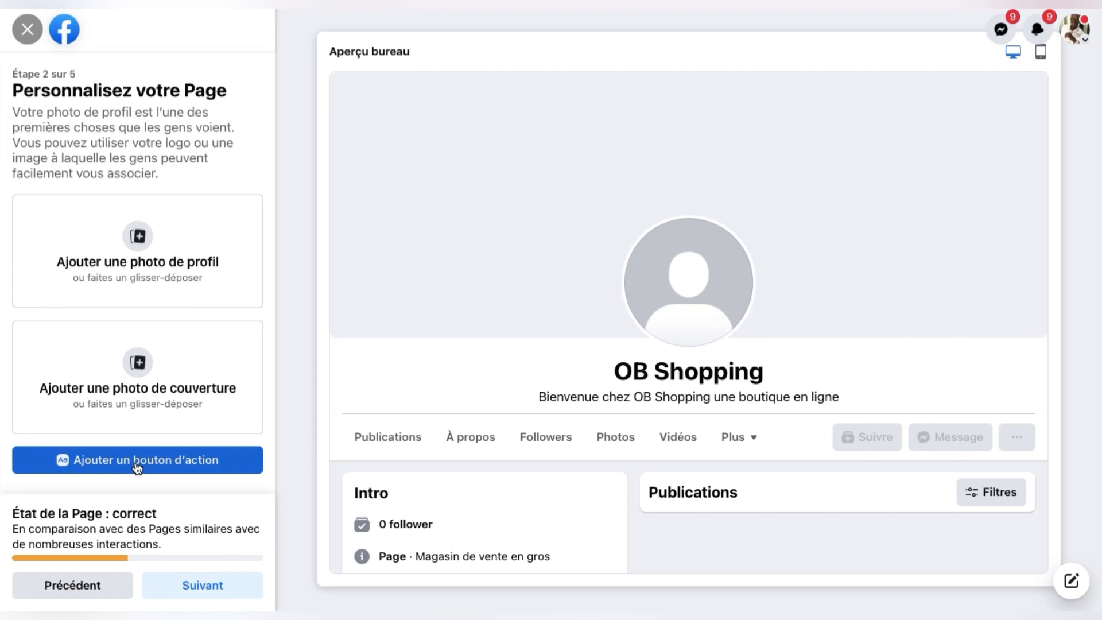
Step: Browse the action button options, then close the dialog without adding one
{"action": "left_click", "coordinate": [113, 460]}
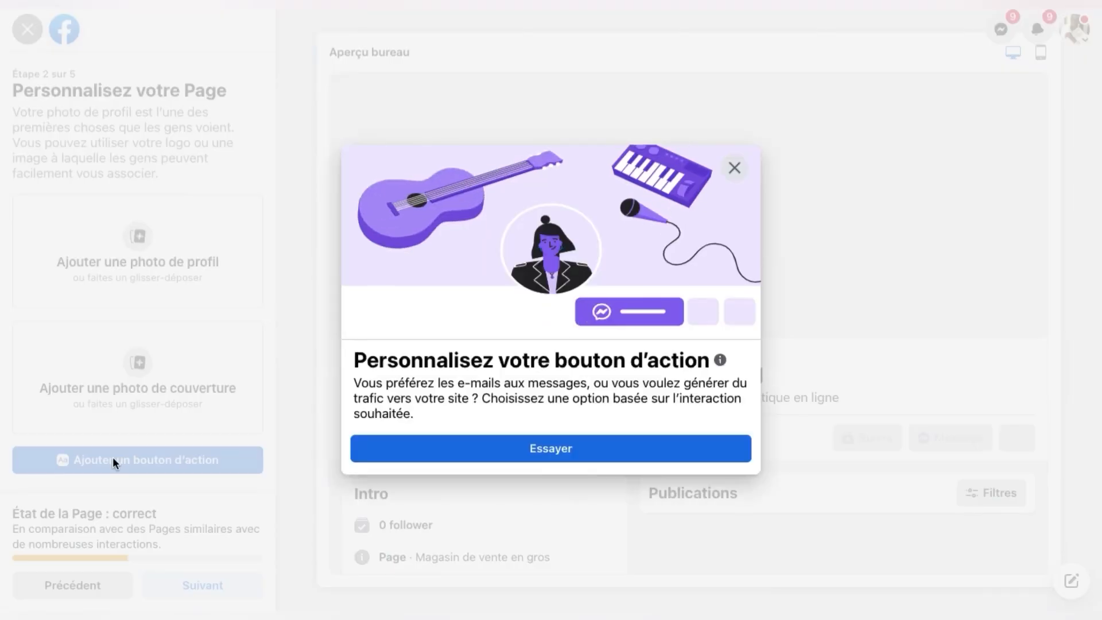
{"action": "left_click", "coordinate": [497, 458]}
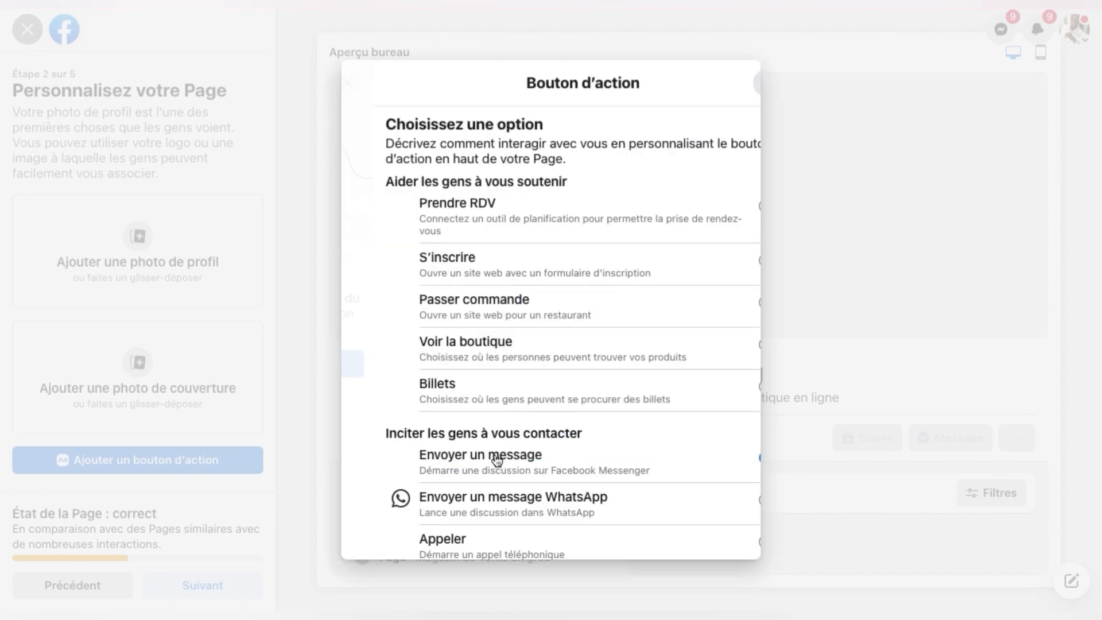
{"action": "scroll", "coordinate": [482, 233], "scroll_direction": "down", "scroll_amount": 1}
{"action": "scroll", "coordinate": [482, 233], "scroll_direction": "up", "scroll_amount": 1}
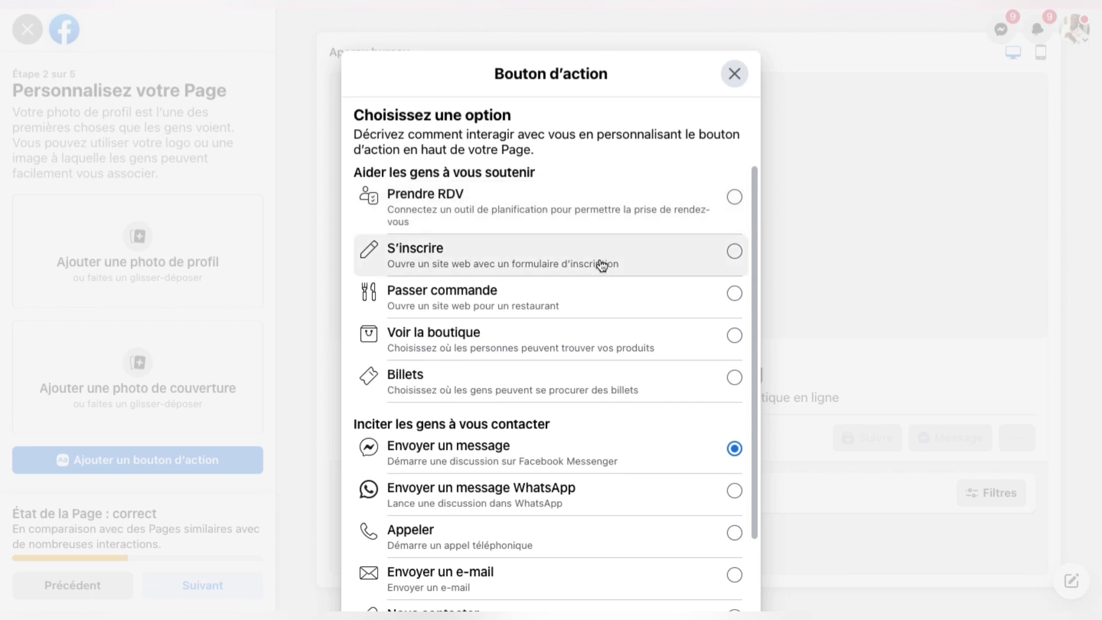
{"action": "scroll", "coordinate": [601, 263], "scroll_direction": "down", "scroll_amount": 1}
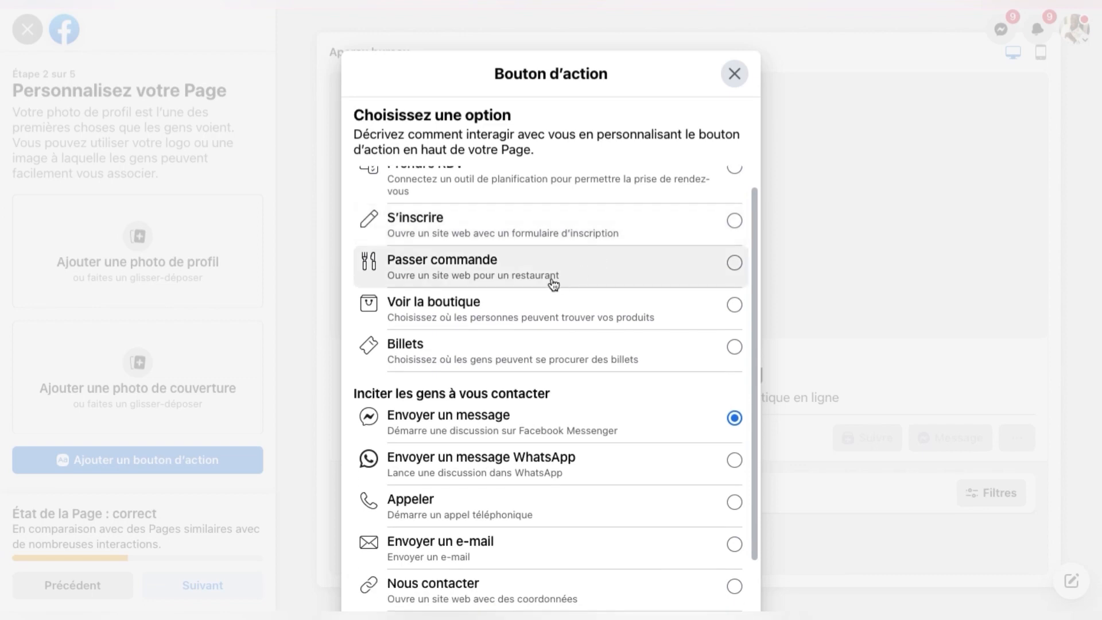
{"action": "scroll", "coordinate": [553, 282], "scroll_direction": "down", "scroll_amount": 1}
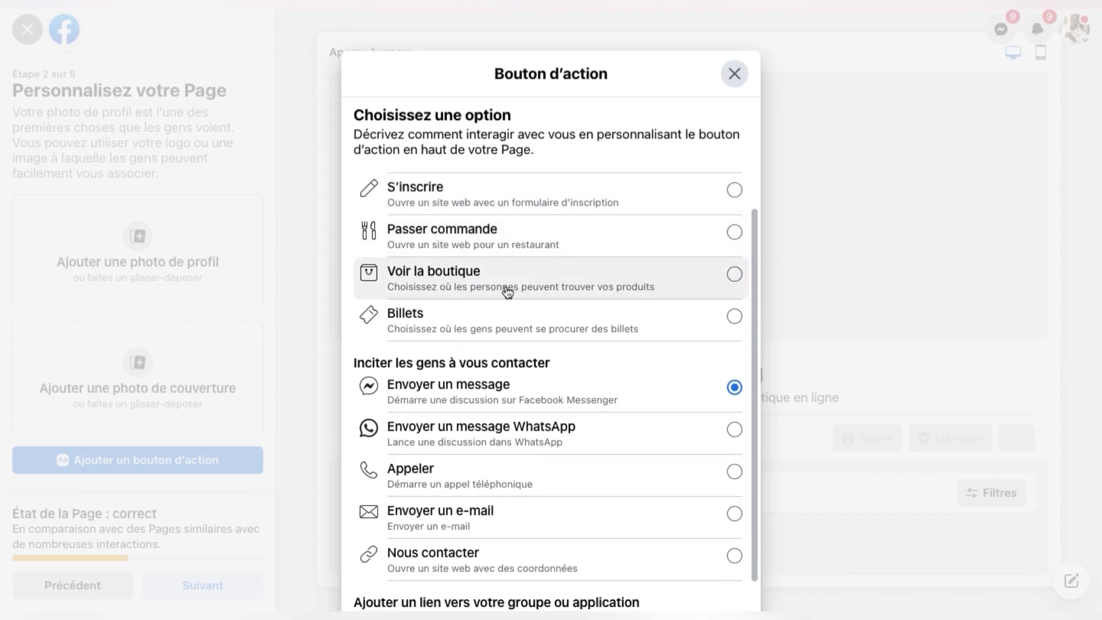
{"action": "scroll", "coordinate": [508, 293], "scroll_direction": "down", "scroll_amount": 1}
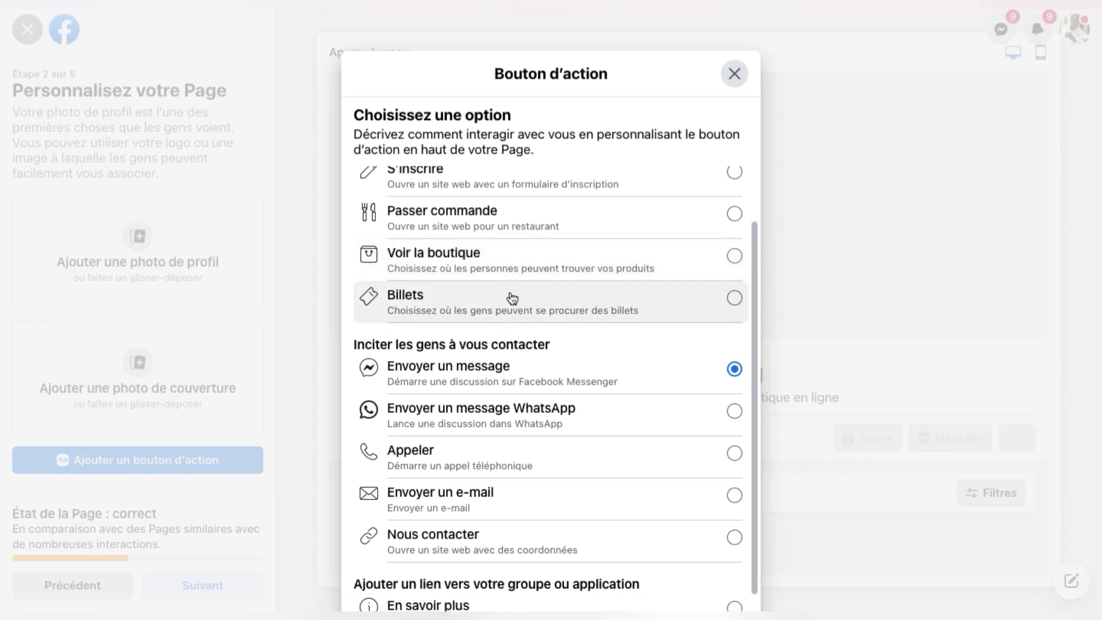
{"action": "scroll", "coordinate": [511, 299], "scroll_direction": "down", "scroll_amount": 2}
{"action": "scroll", "coordinate": [512, 298], "scroll_direction": "down", "scroll_amount": 2}
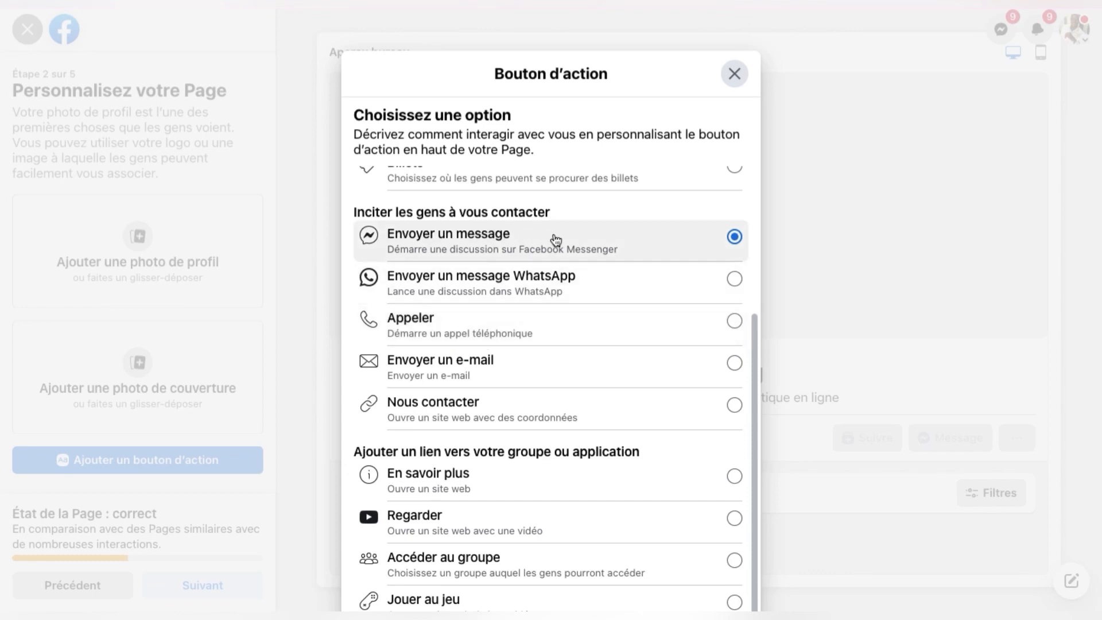
{"action": "scroll", "coordinate": [524, 360], "scroll_direction": "down", "scroll_amount": 1}
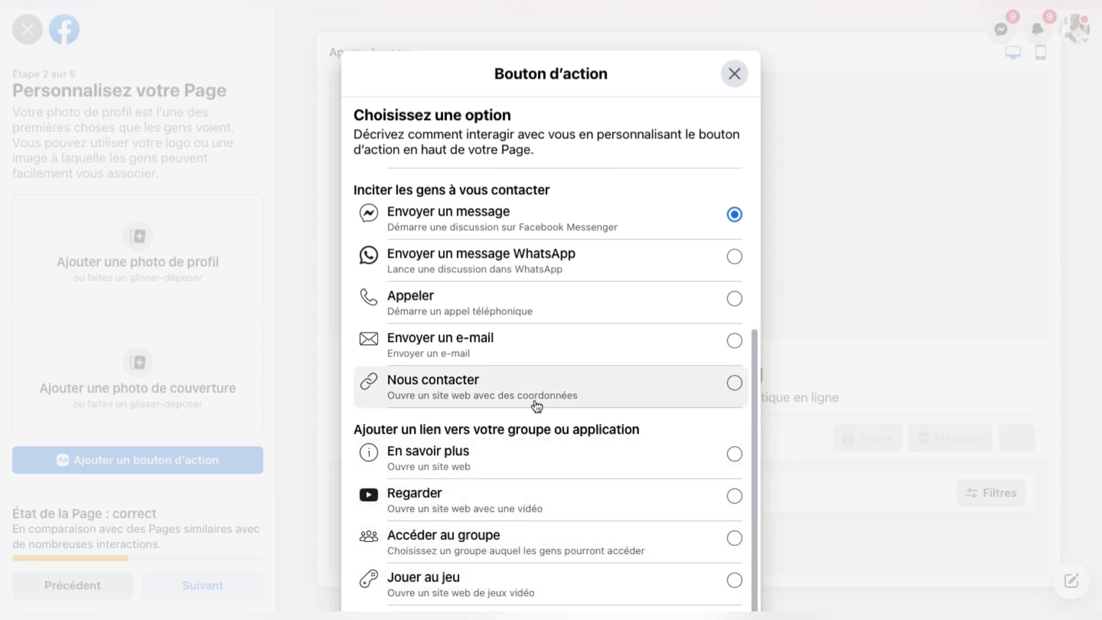
{"action": "scroll", "coordinate": [537, 407], "scroll_direction": "up", "scroll_amount": 2}
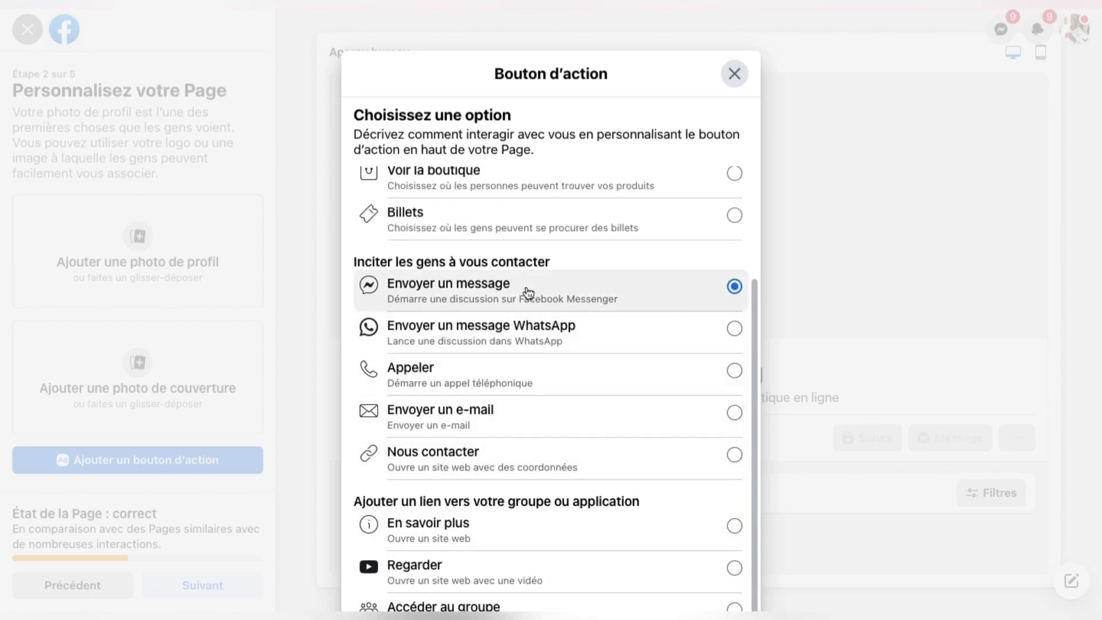
{"action": "scroll", "coordinate": [531, 288], "scroll_direction": "down", "scroll_amount": 2}
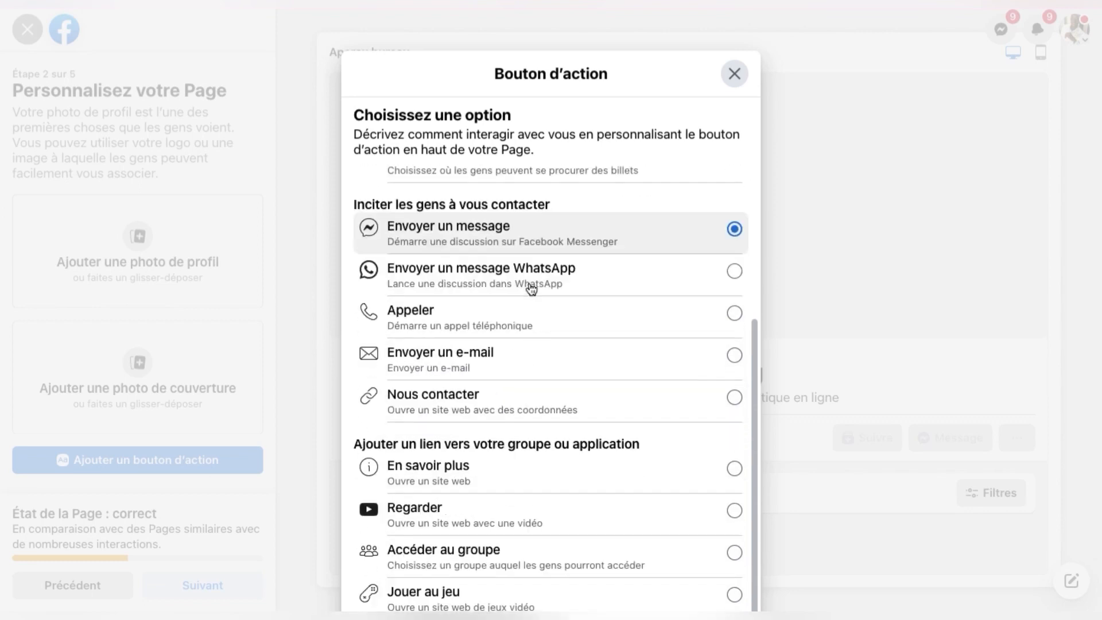
{"action": "left_click", "coordinate": [740, 73]}
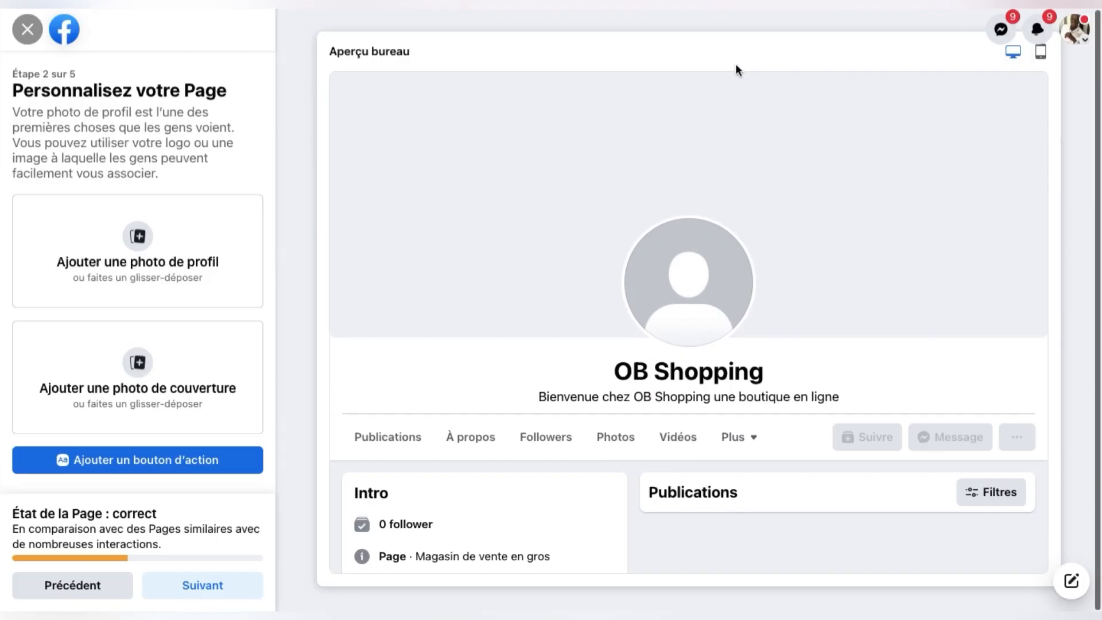
Step: Continue past the customisation step and skip linking WhatsApp
{"action": "left_click", "coordinate": [208, 598]}
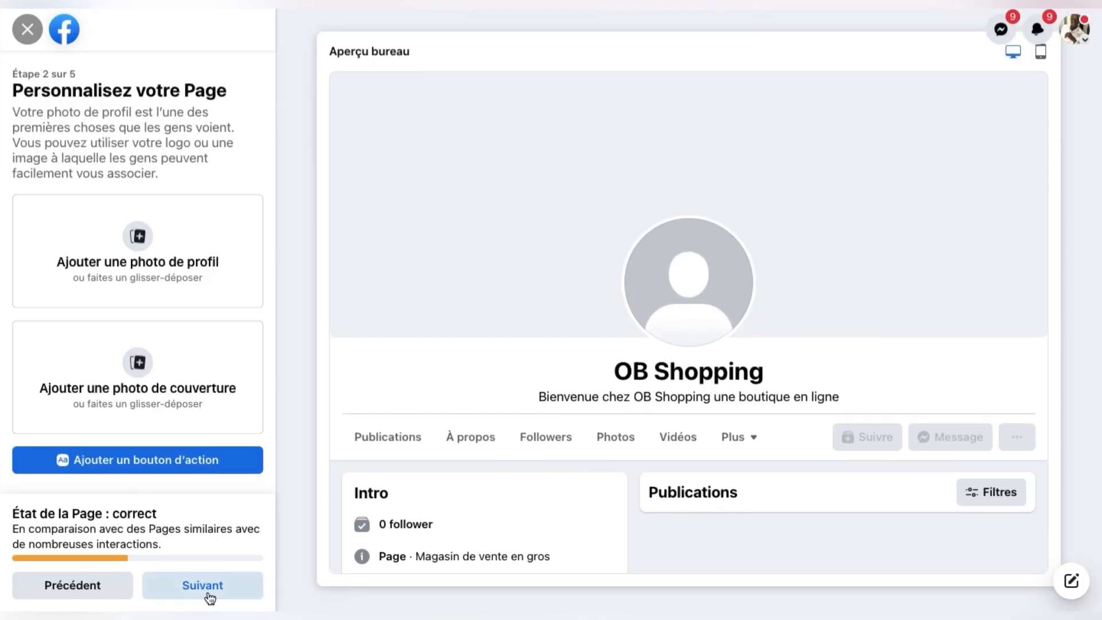
{"action": "scroll", "coordinate": [209, 396], "scroll_direction": "down", "scroll_amount": 1}
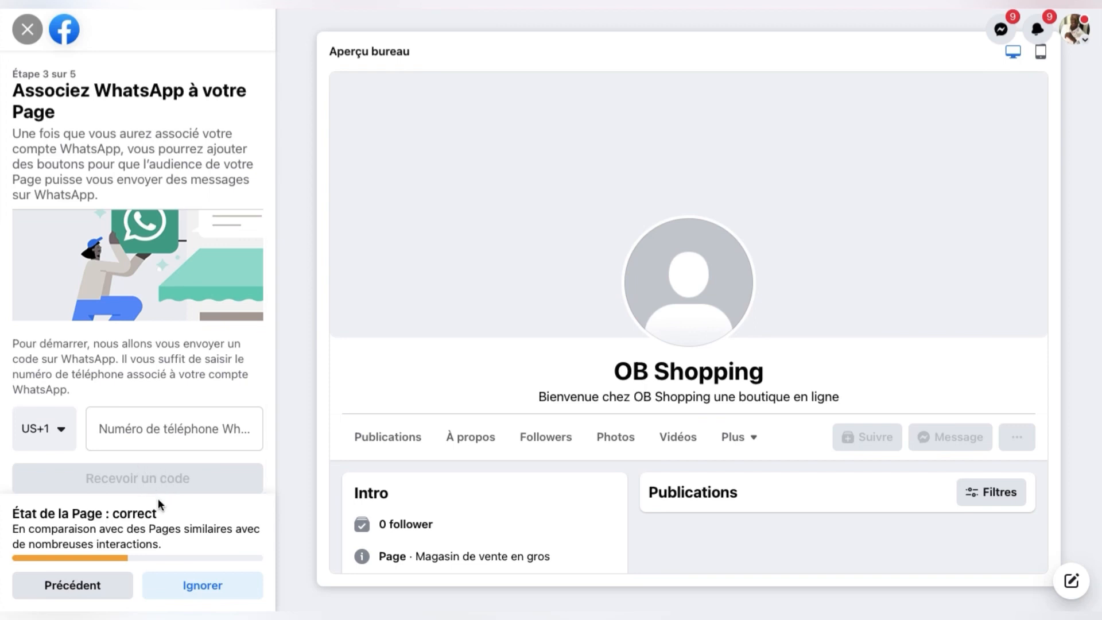
{"action": "left_click", "coordinate": [213, 587]}
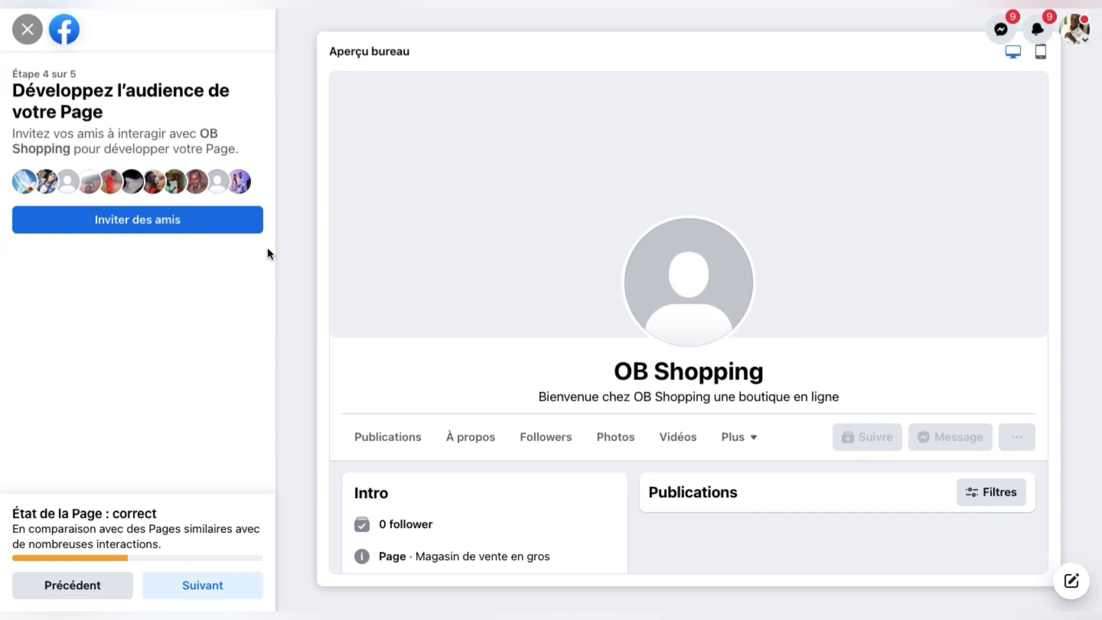
Step: Bring up the friend invitation list and tick the first 10 friends
{"action": "left_click", "coordinate": [146, 222]}
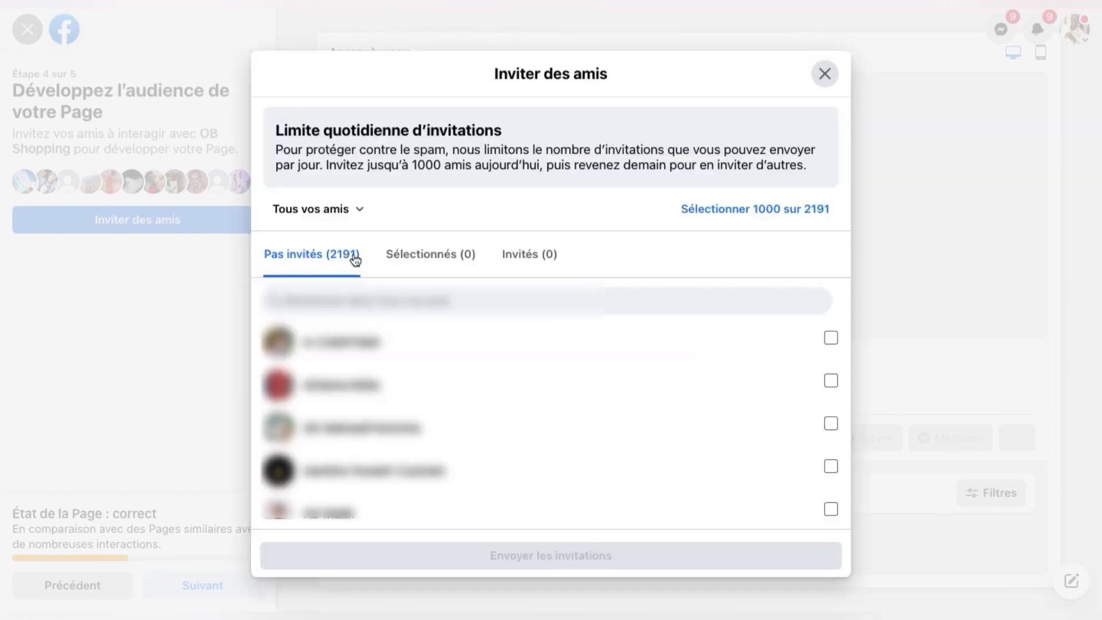
{"action": "scroll", "coordinate": [517, 407], "scroll_direction": "down", "scroll_amount": 1}
{"action": "scroll", "coordinate": [516, 407], "scroll_direction": "up", "scroll_amount": 1}
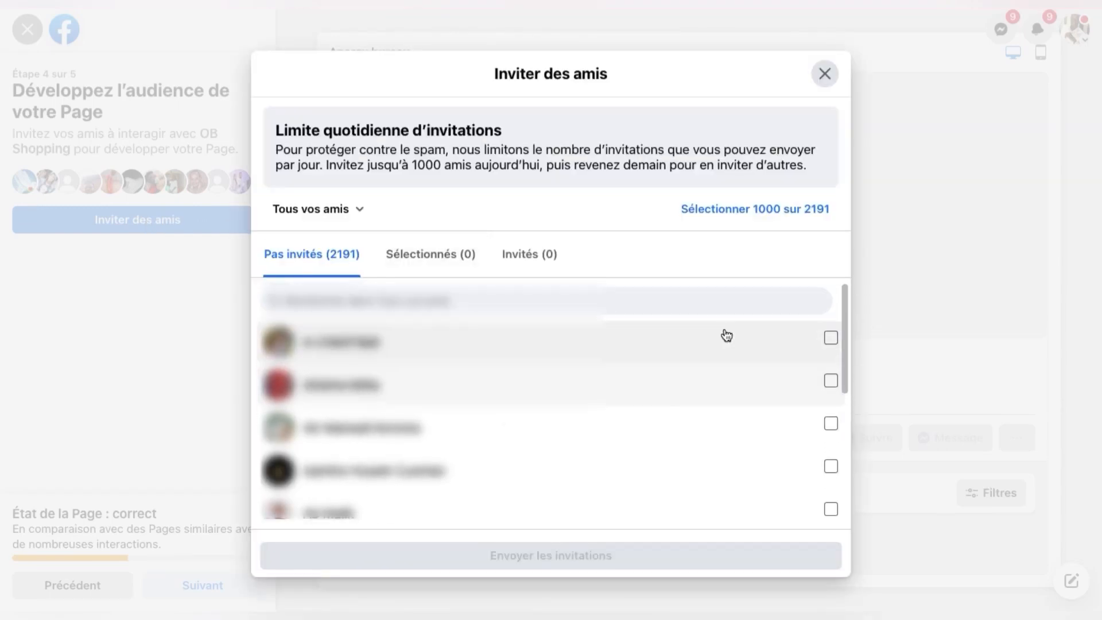
{"action": "left_click", "coordinate": [832, 340]}
{"action": "left_click", "coordinate": [833, 382]}
{"action": "left_click", "coordinate": [834, 426]}
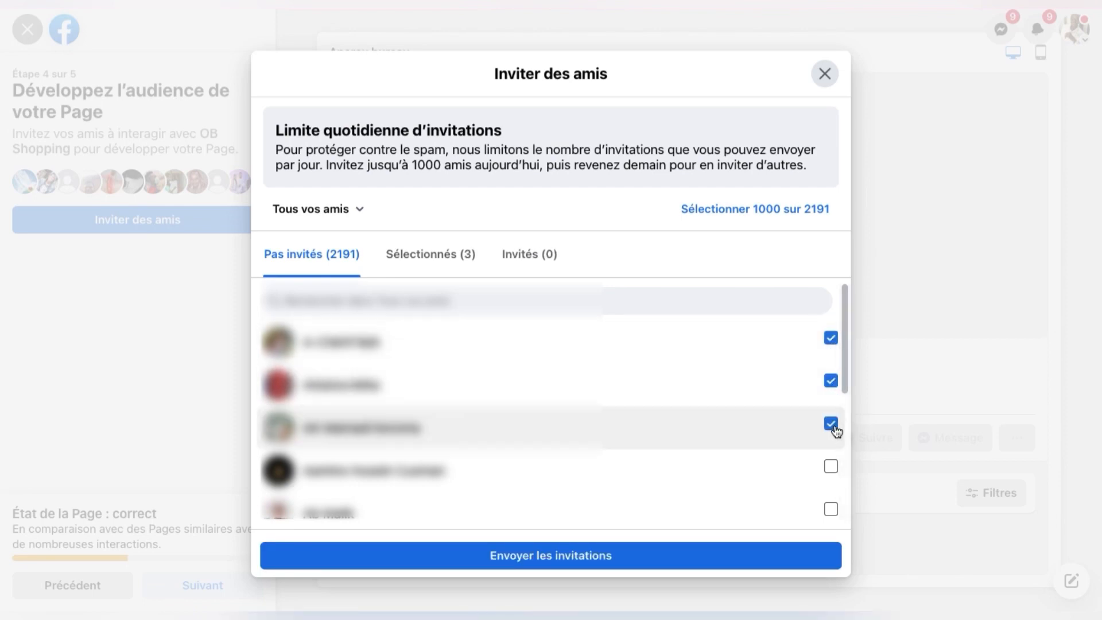
{"action": "left_click", "coordinate": [833, 468]}
{"action": "left_click", "coordinate": [832, 509]}
{"action": "scroll", "coordinate": [833, 508], "scroll_direction": "down", "scroll_amount": 4}
{"action": "left_click", "coordinate": [831, 329]}
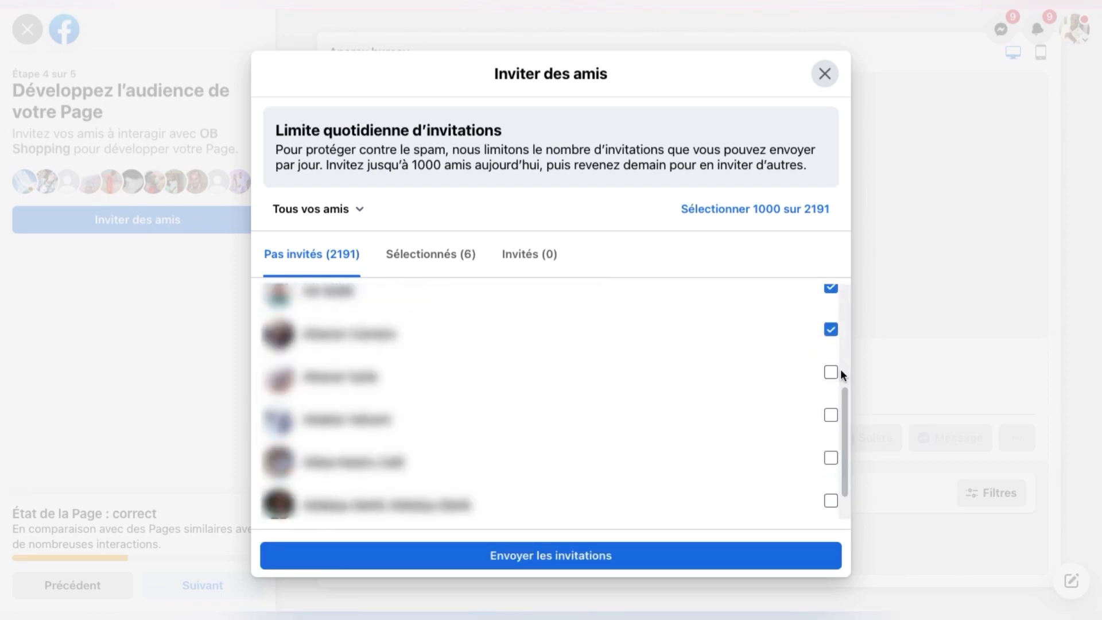
{"action": "left_click", "coordinate": [831, 372]}
{"action": "left_click", "coordinate": [829, 416]}
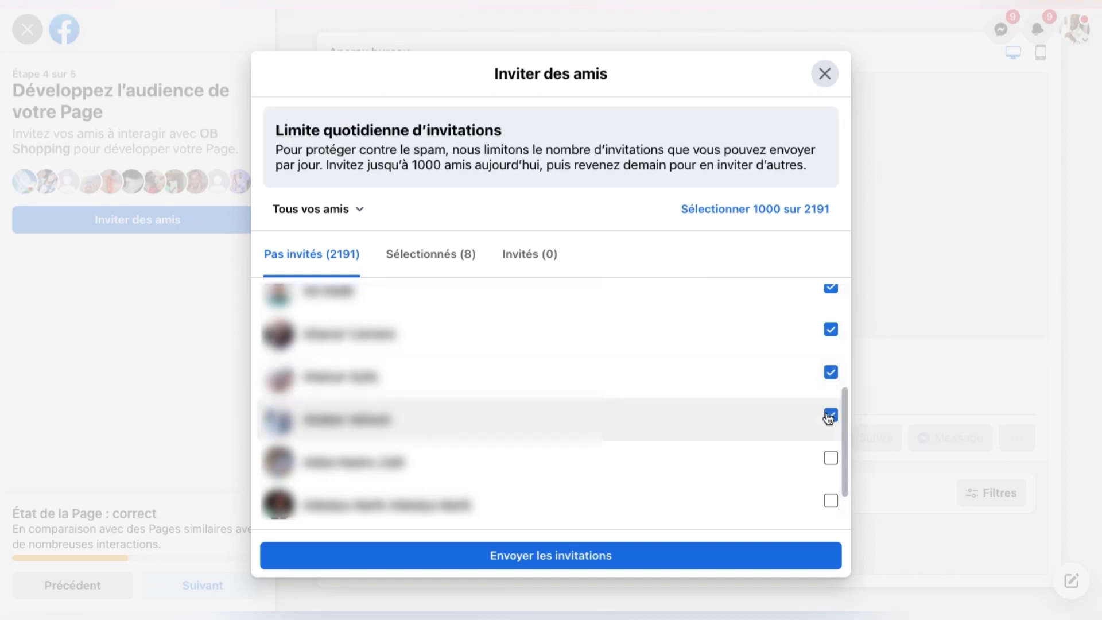
{"action": "left_click", "coordinate": [832, 458]}
{"action": "left_click", "coordinate": [832, 501]}
Step: Tick 7 more friends further down the list, reaching 17 selected
{"action": "scroll", "coordinate": [833, 505], "scroll_direction": "down", "scroll_amount": 1}
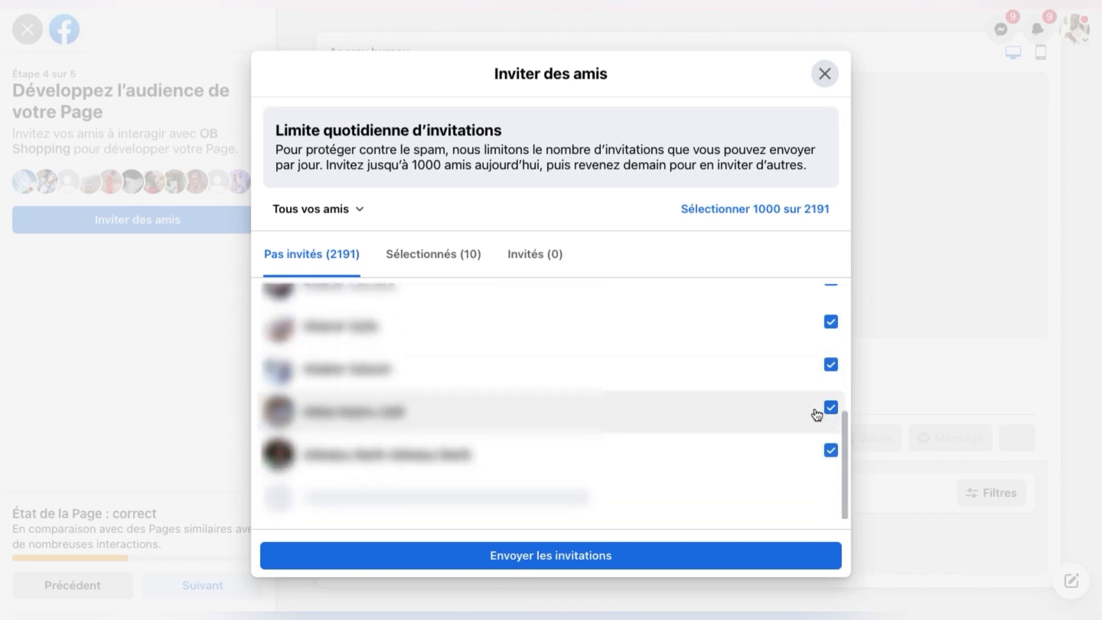
{"action": "scroll", "coordinate": [827, 408], "scroll_direction": "down", "scroll_amount": 3}
{"action": "left_click", "coordinate": [830, 384]}
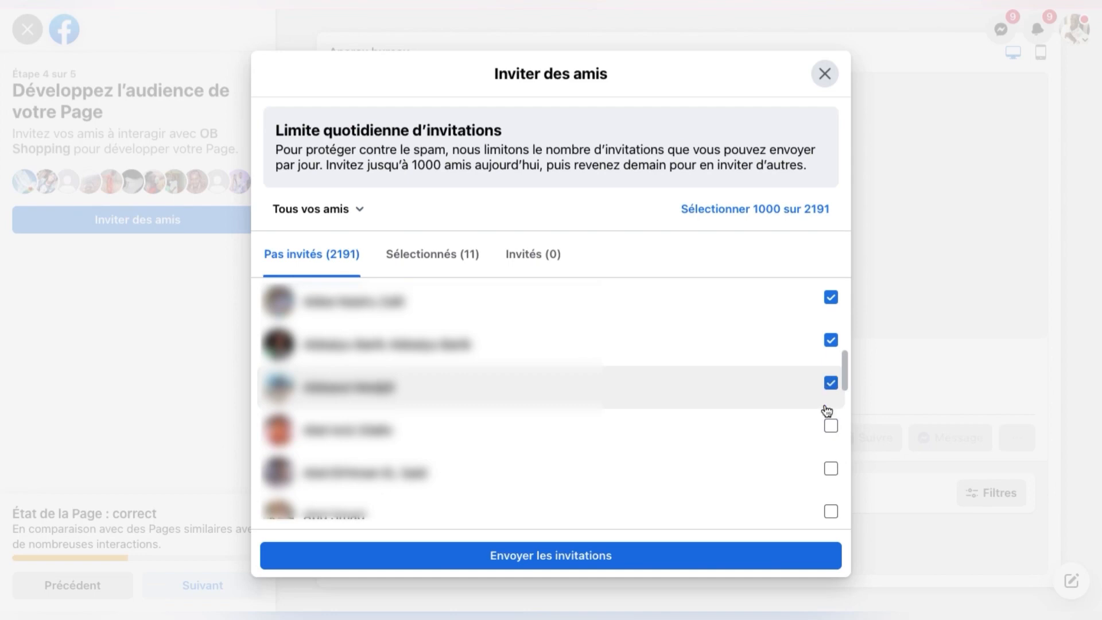
{"action": "left_click", "coordinate": [831, 426]}
{"action": "left_click", "coordinate": [830, 469]}
{"action": "scroll", "coordinate": [830, 468], "scroll_direction": "down", "scroll_amount": 2}
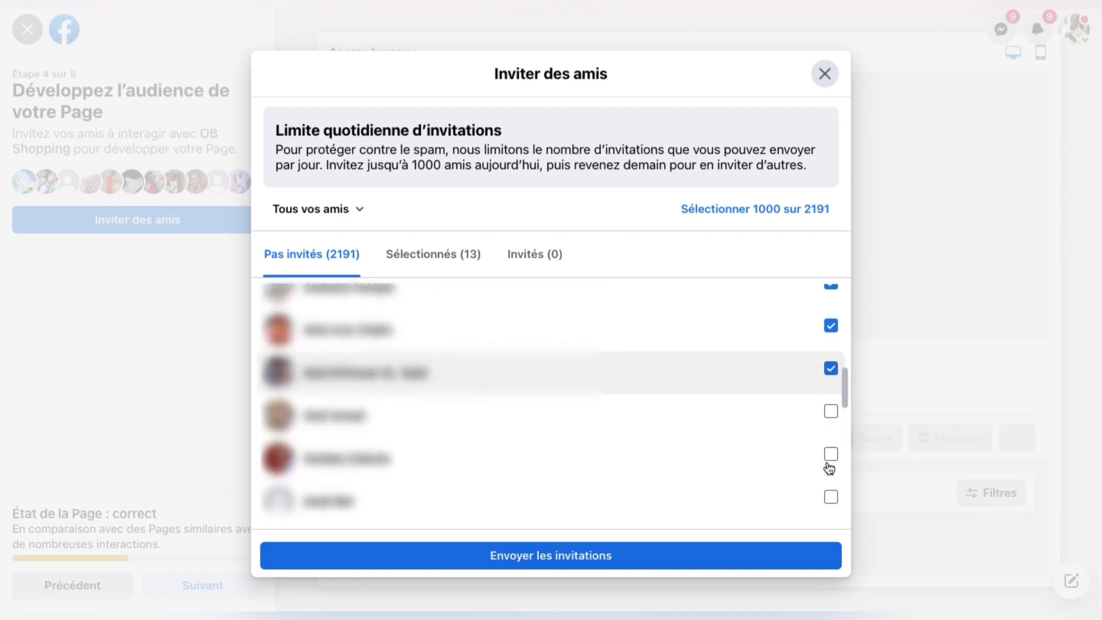
{"action": "left_click", "coordinate": [831, 412]}
{"action": "left_click", "coordinate": [830, 456]}
{"action": "left_click", "coordinate": [831, 497]}
{"action": "scroll", "coordinate": [831, 448], "scroll_direction": "down", "scroll_amount": 4}
{"action": "left_click", "coordinate": [830, 372]}
{"action": "scroll", "coordinate": [844, 344], "scroll_direction": "down", "scroll_amount": 1}
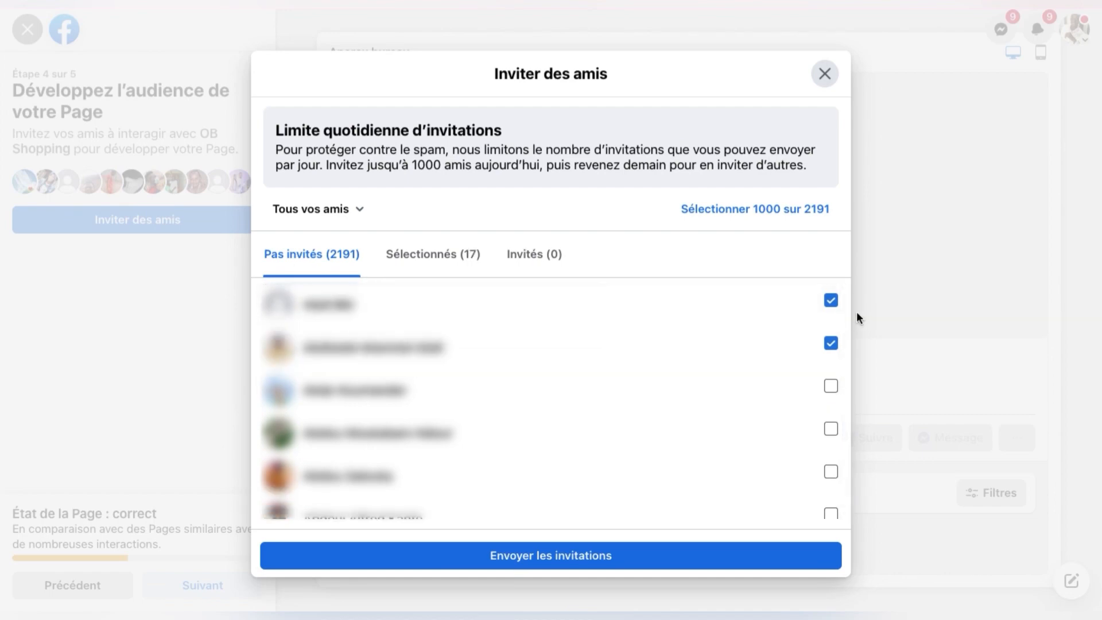
Step: Send invitations to the 17 selected friends and finish the final setup step for OB Shopping
{"action": "left_click", "coordinate": [647, 556]}
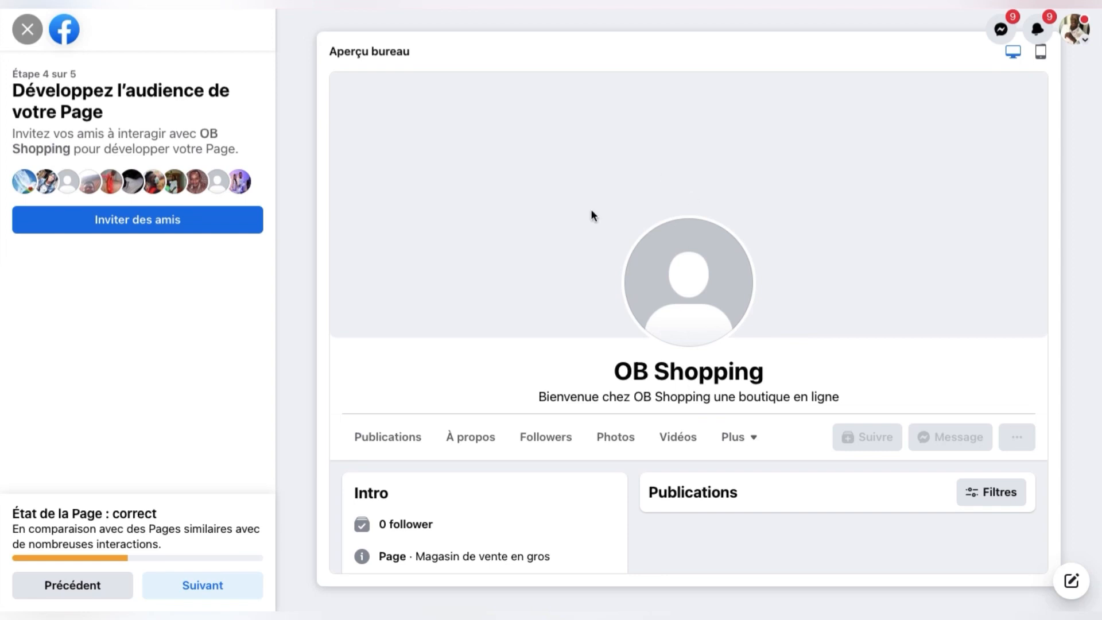
{"action": "left_click", "coordinate": [203, 587]}
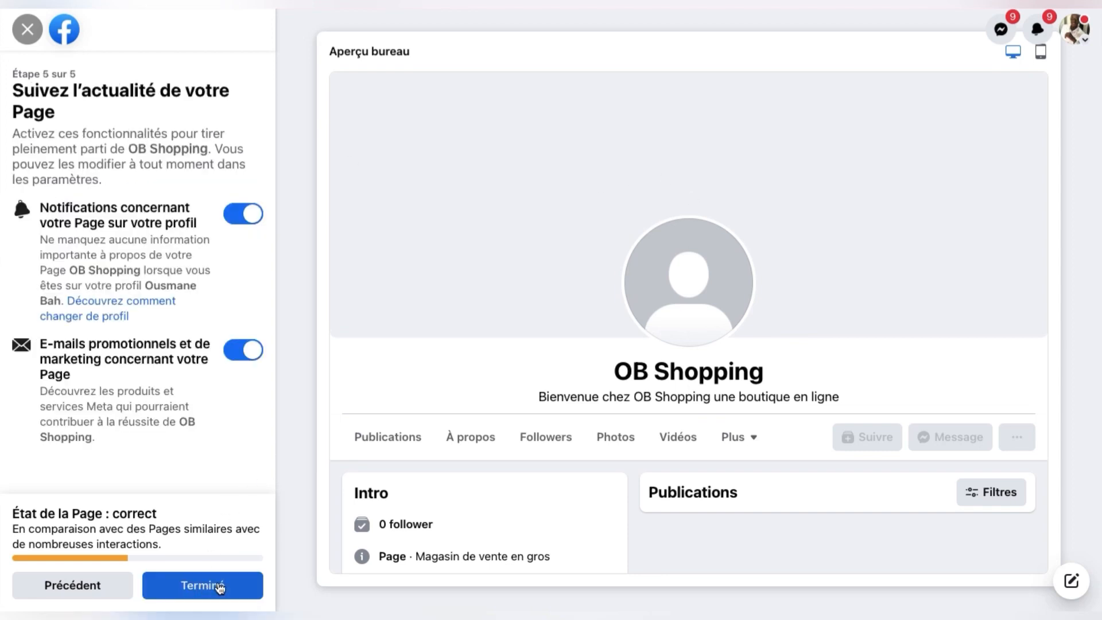
{"action": "left_click", "coordinate": [214, 584]}
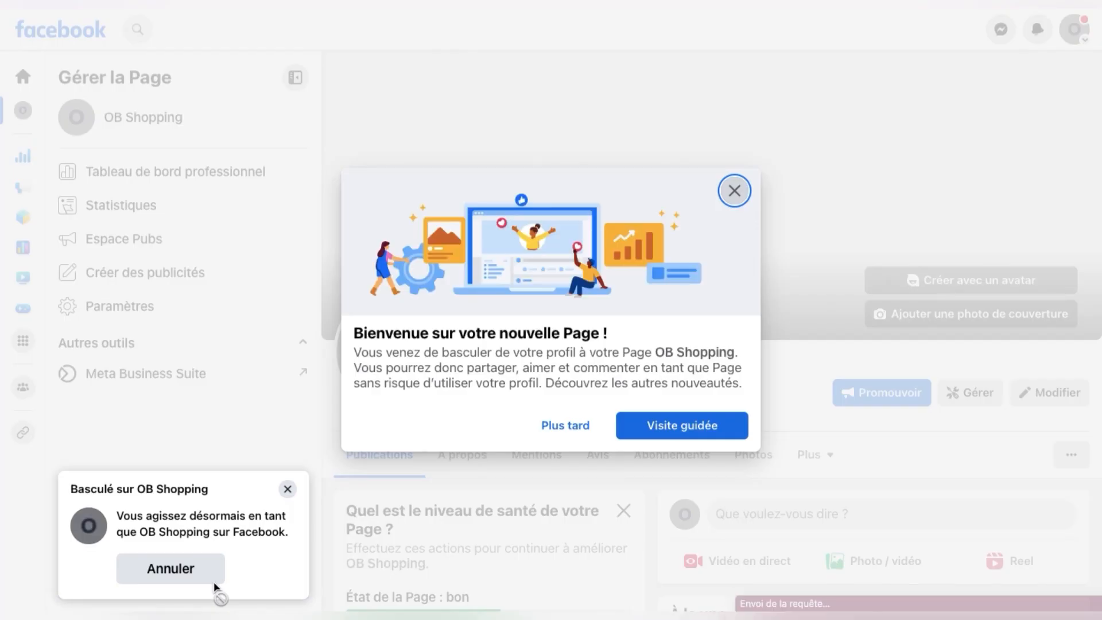
{"action": "left_click", "coordinate": [566, 426]}
{"action": "scroll", "coordinate": [663, 382], "scroll_direction": "down", "scroll_amount": 5}
{"action": "scroll", "coordinate": [662, 383], "scroll_direction": "down", "scroll_amount": 1}
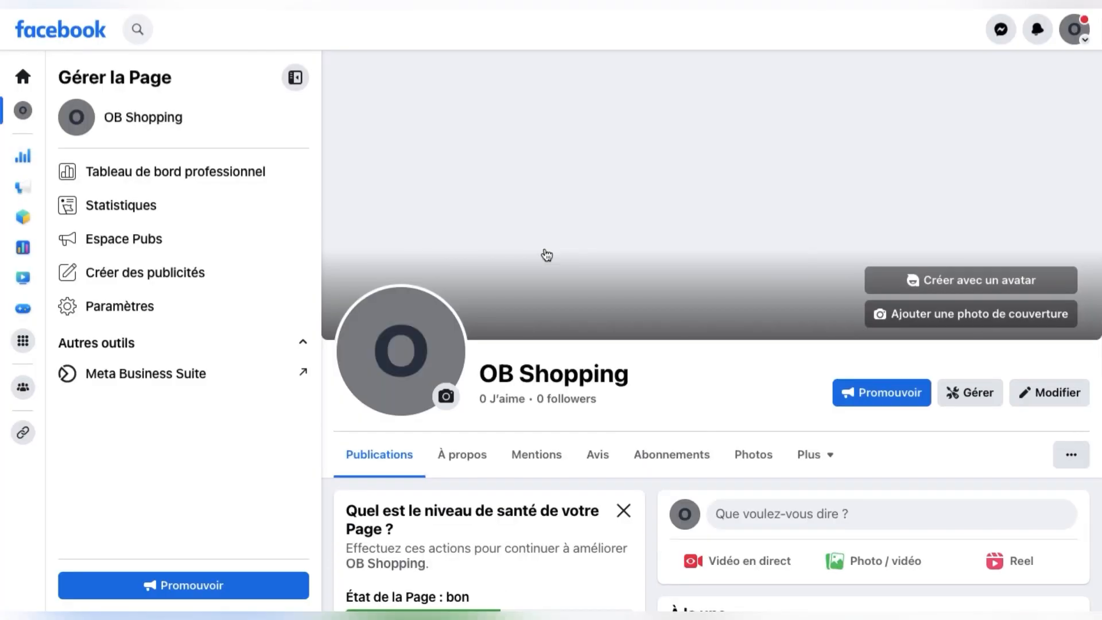
{"action": "scroll", "coordinate": [546, 255], "scroll_direction": "down", "scroll_amount": 6}
{"action": "scroll", "coordinate": [547, 256], "scroll_direction": "down", "scroll_amount": 7}
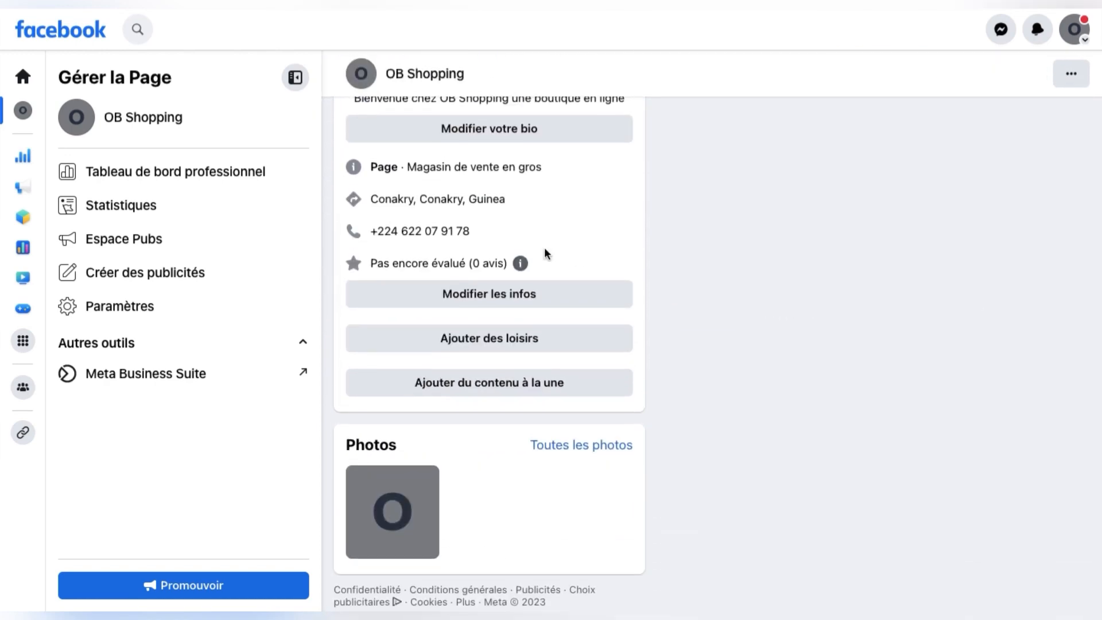
{"action": "scroll", "coordinate": [546, 255], "scroll_direction": "up", "scroll_amount": 7}
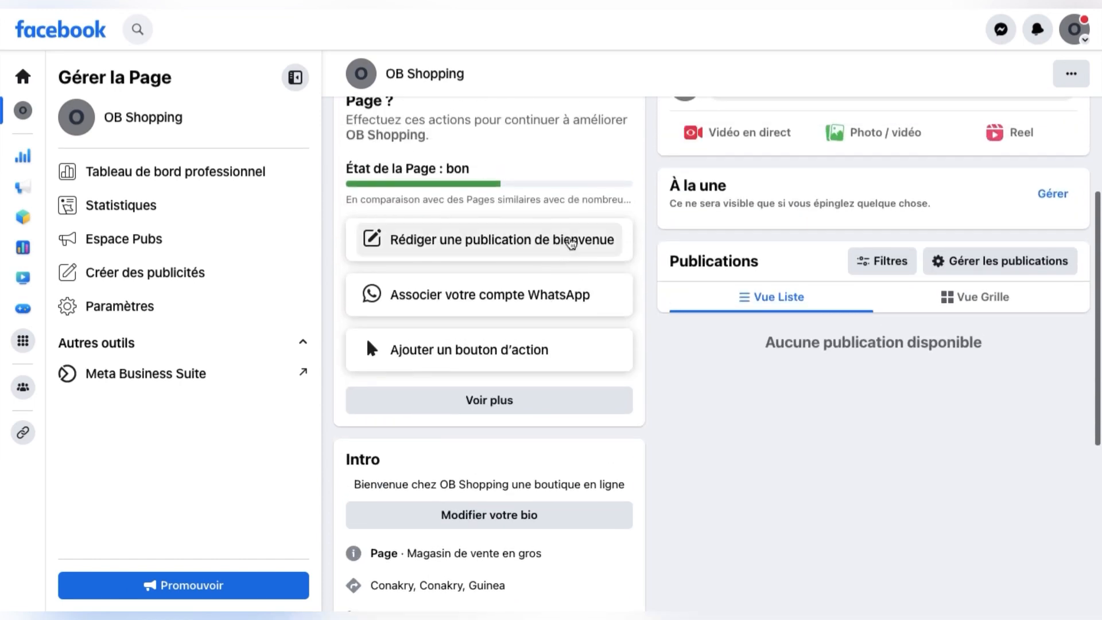
{"action": "scroll", "coordinate": [643, 290], "scroll_direction": "up", "scroll_amount": 8}
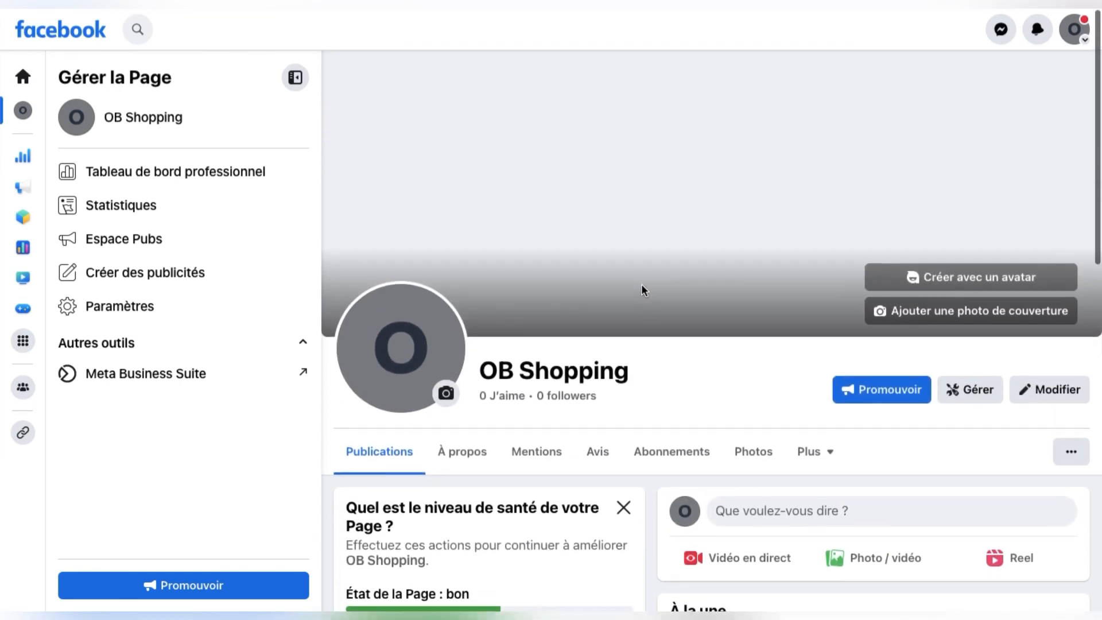
{"action": "scroll", "coordinate": [654, 522], "scroll_direction": "down", "scroll_amount": 3}
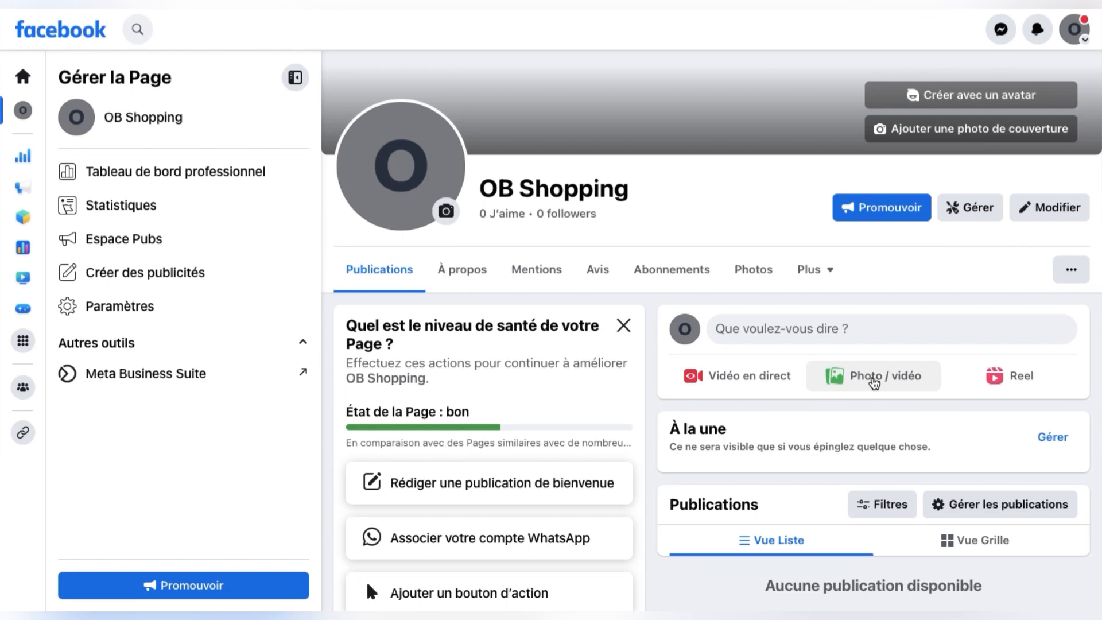
{"action": "scroll", "coordinate": [874, 383], "scroll_direction": "up", "scroll_amount": 3}
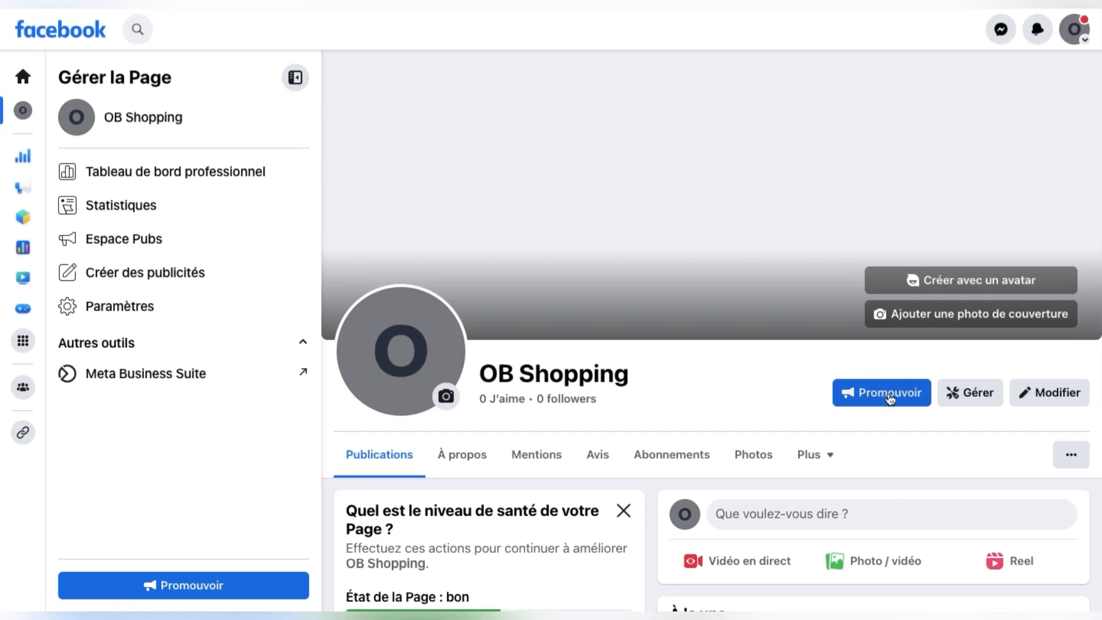
{"action": "scroll", "coordinate": [367, 374], "scroll_direction": "down", "scroll_amount": 2}
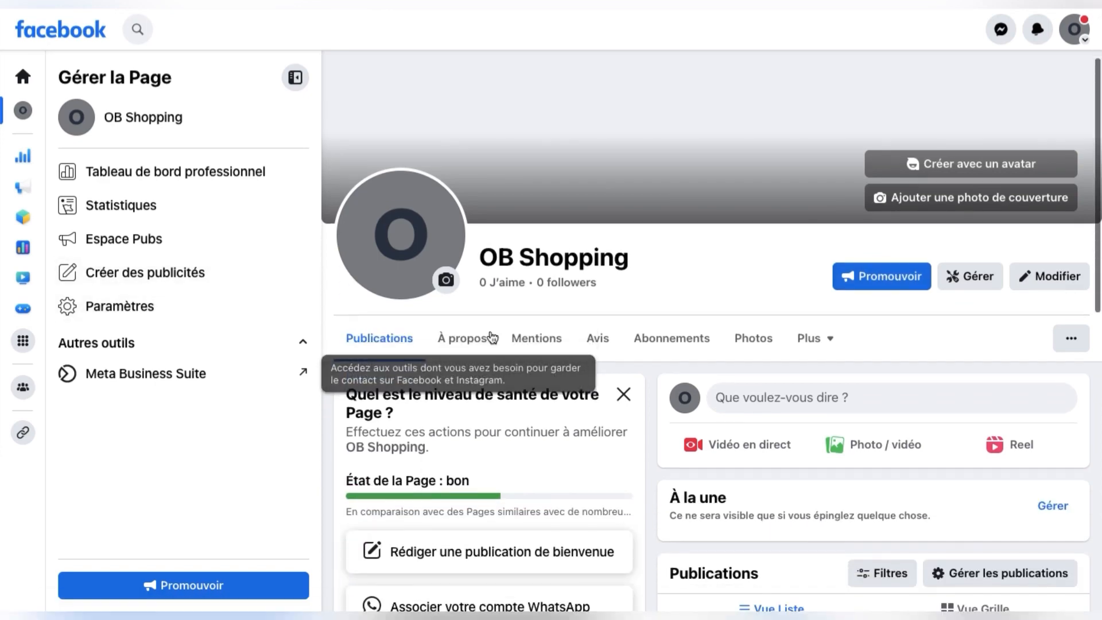
{"action": "scroll", "coordinate": [615, 396], "scroll_direction": "up", "scroll_amount": 2}
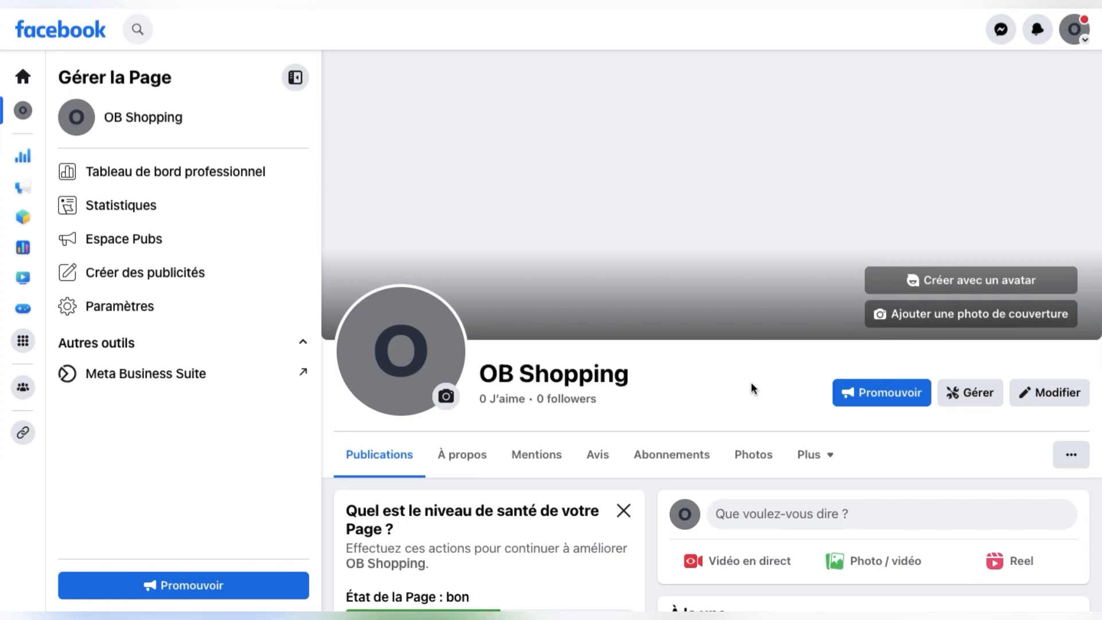
Step: Scroll the OB Shopping Page to review its health checklist, Intro and empty Publications sections
{"action": "scroll", "coordinate": [752, 384], "scroll_direction": "down", "scroll_amount": 5}
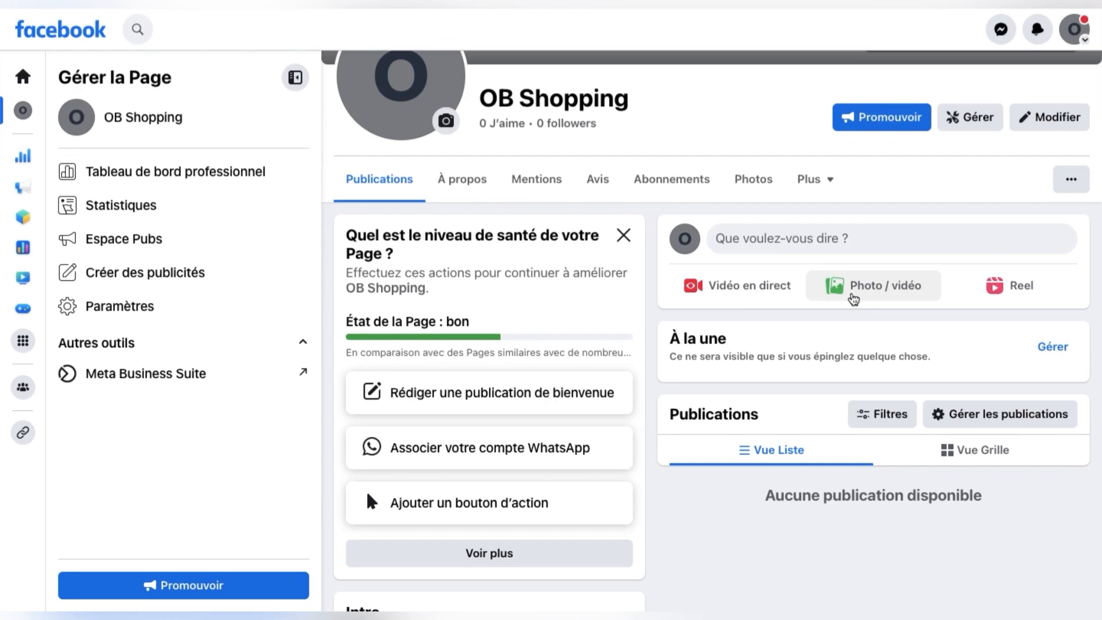
{"action": "scroll", "coordinate": [854, 299], "scroll_direction": "up", "scroll_amount": 5}
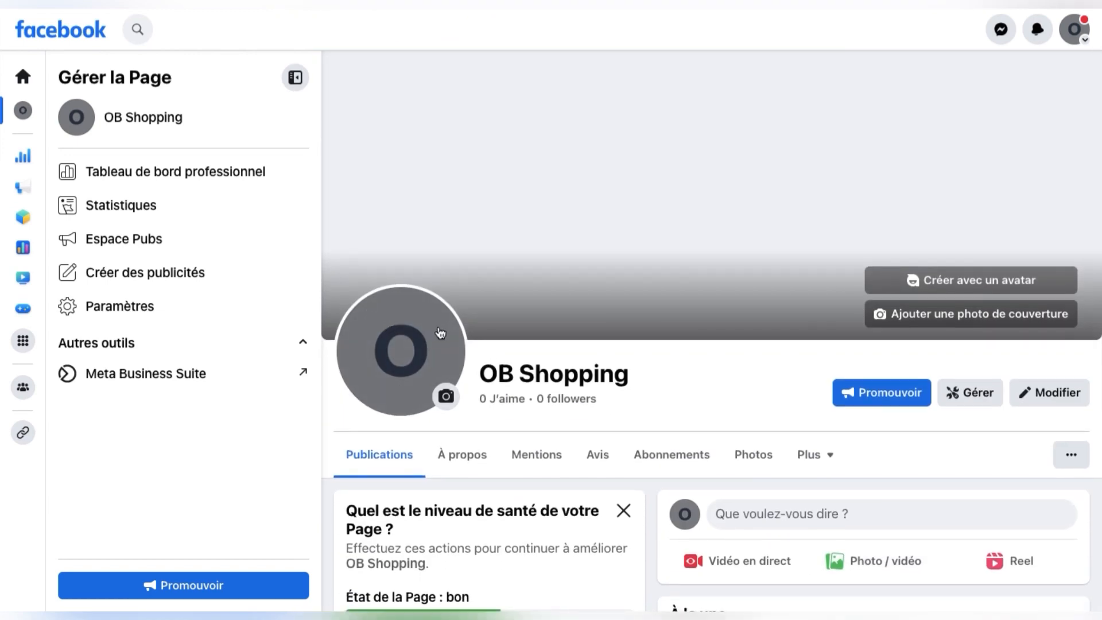
{"action": "scroll", "coordinate": [592, 489], "scroll_direction": "down", "scroll_amount": 5}
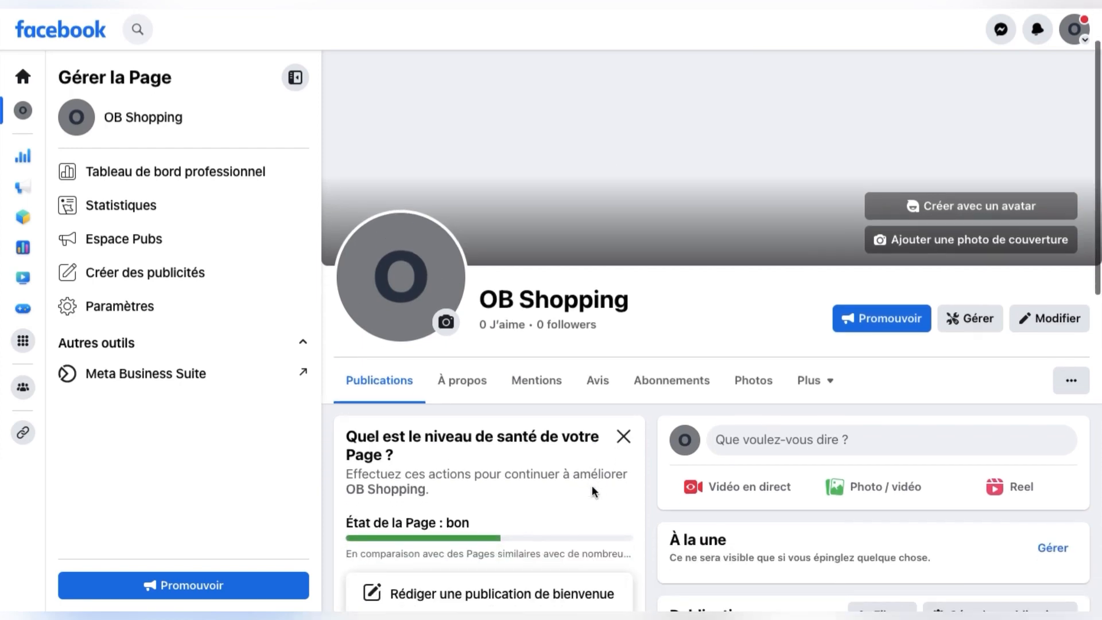